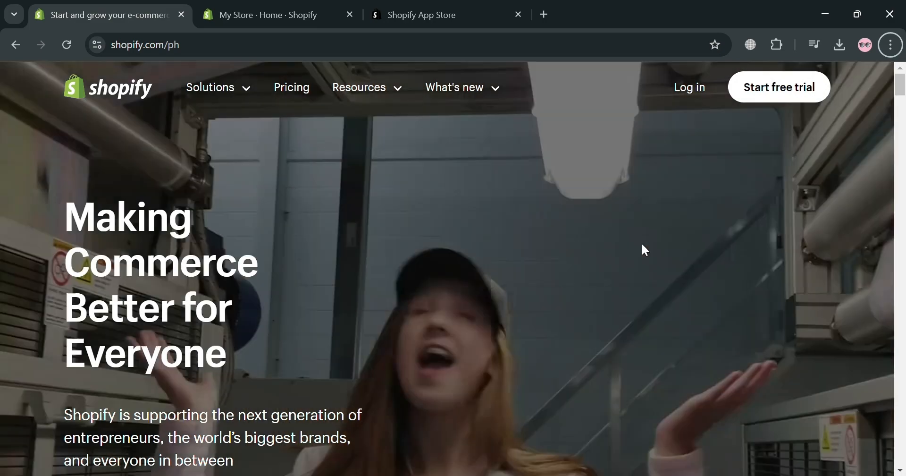
Step: Look through the Shopify homepage, including its store building, sales channel, marketing, back office and support sections
scroll(683, 245, down, 3)
scroll(682, 245, up, 3)
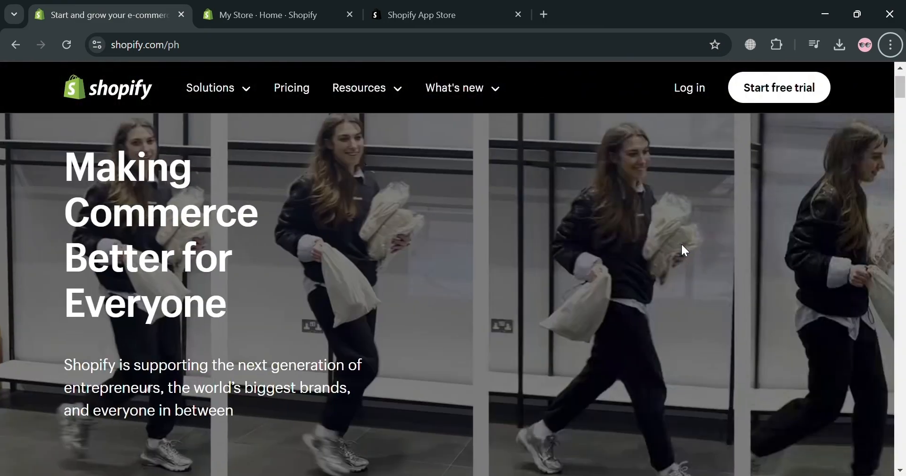
scroll(682, 246, down, 3)
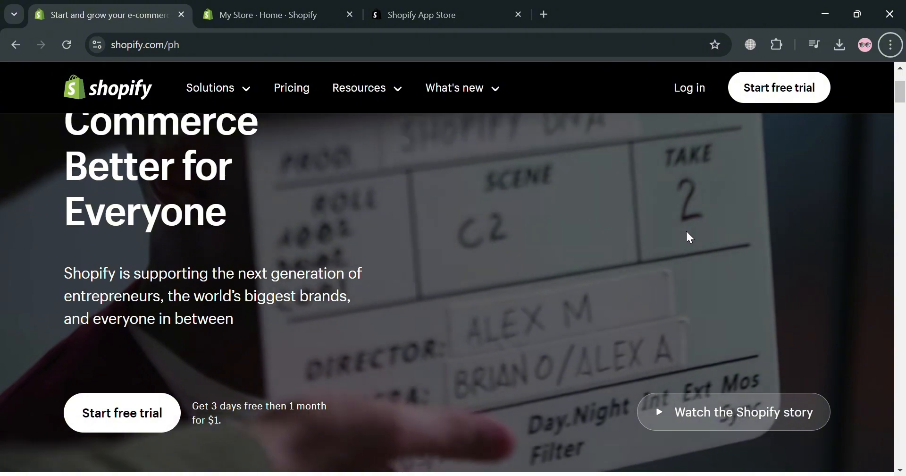
scroll(685, 236, down, 3)
scroll(679, 254, down, 3)
scroll(677, 253, down, 7)
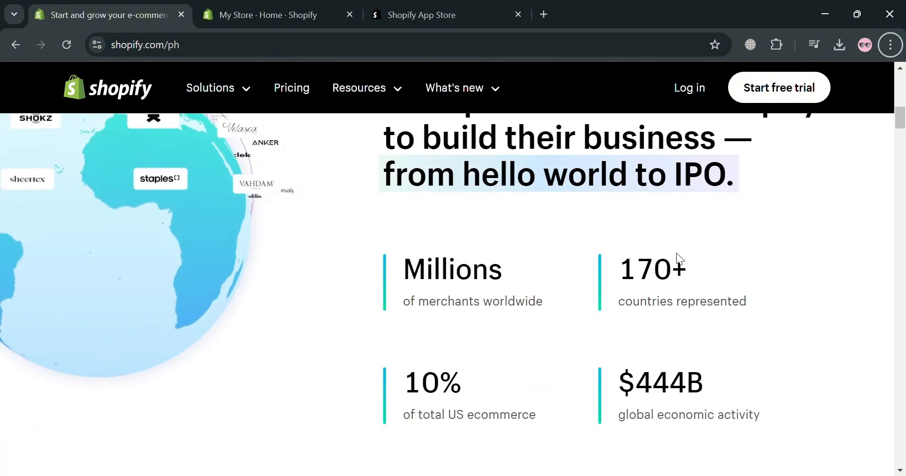
scroll(683, 257, down, 4)
scroll(682, 252, down, 2)
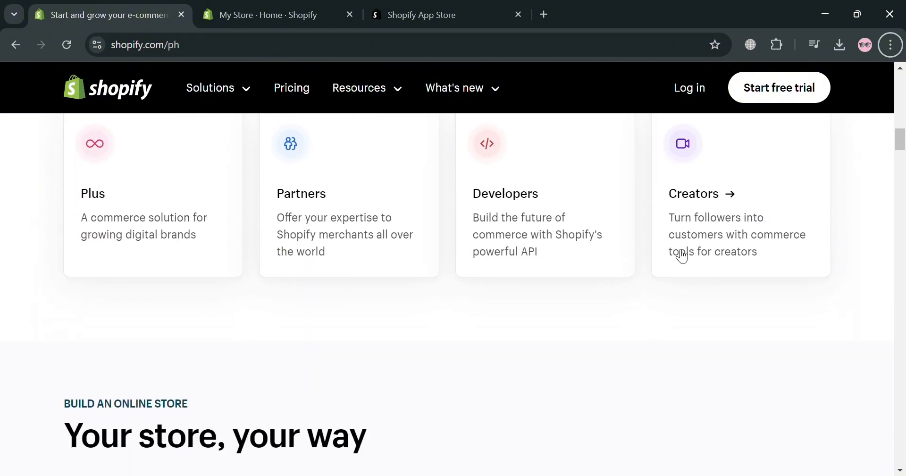
scroll(680, 253, down, 8)
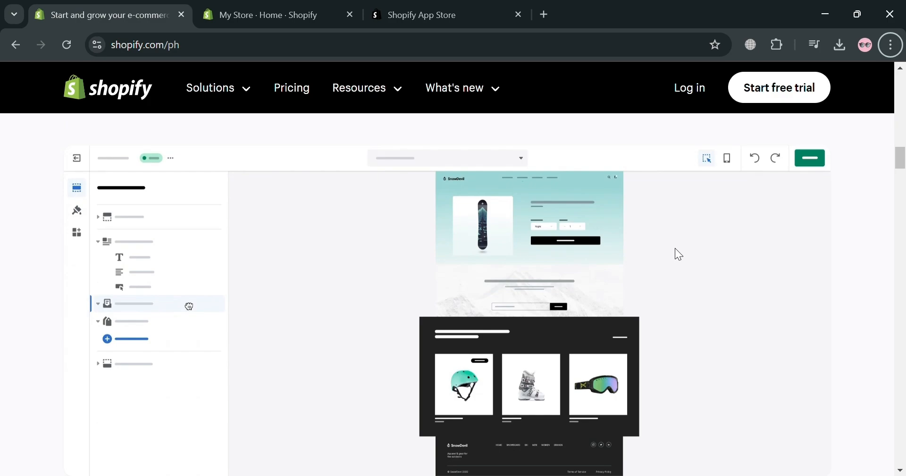
scroll(678, 254, down, 9)
scroll(678, 254, down, 4)
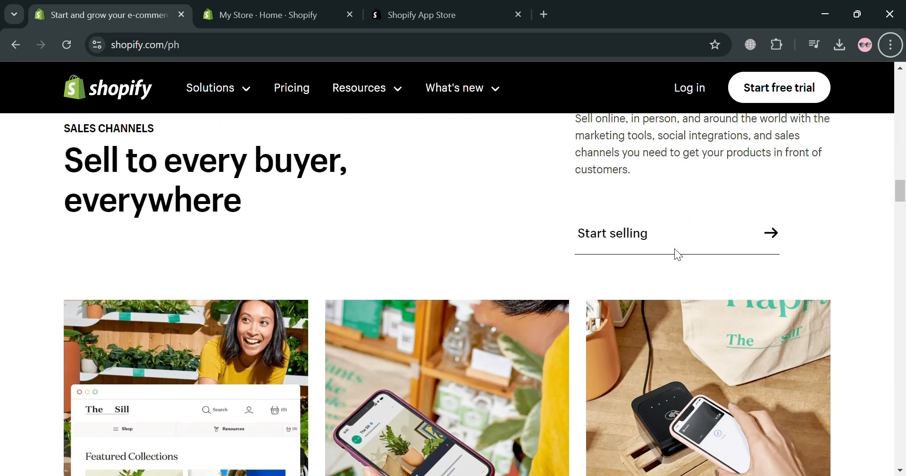
scroll(678, 254, down, 4)
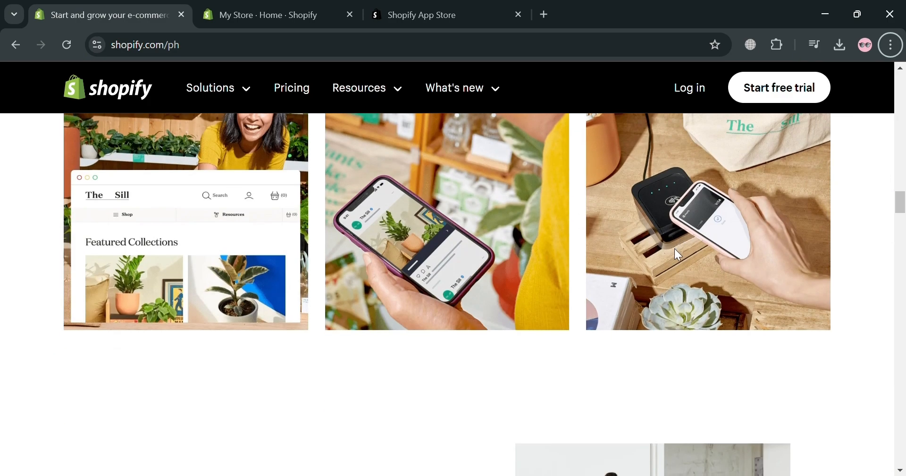
scroll(675, 248, down, 4)
scroll(672, 234, down, 1)
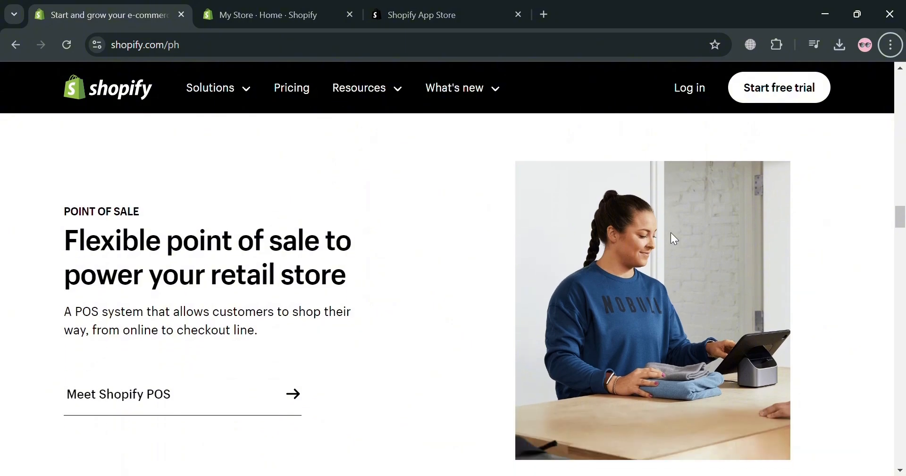
scroll(672, 231, down, 4)
scroll(675, 236, down, 5)
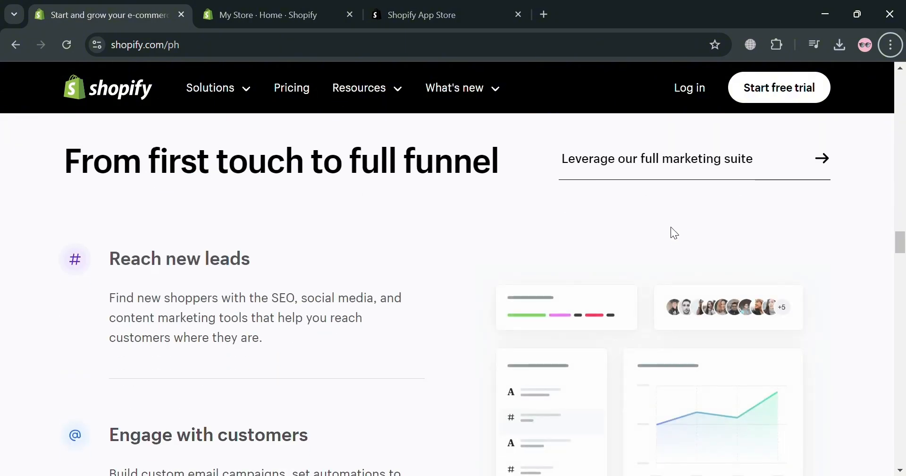
scroll(660, 226, down, 4)
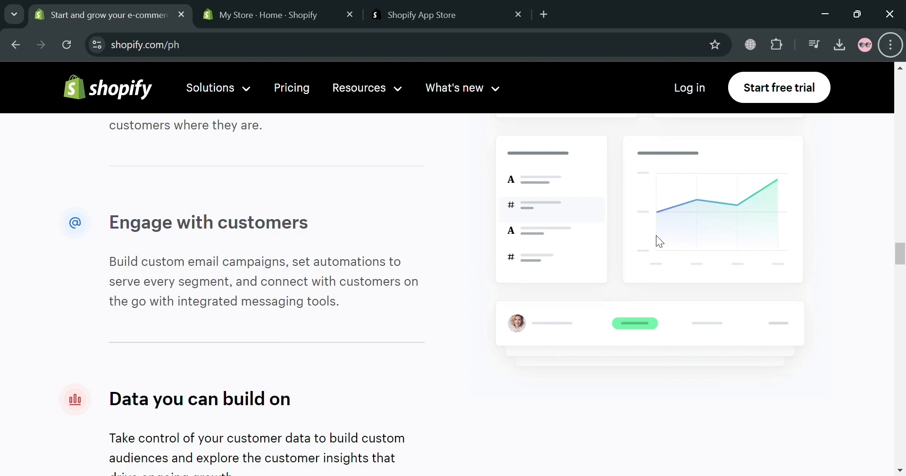
scroll(659, 240, down, 10)
scroll(661, 239, down, 14)
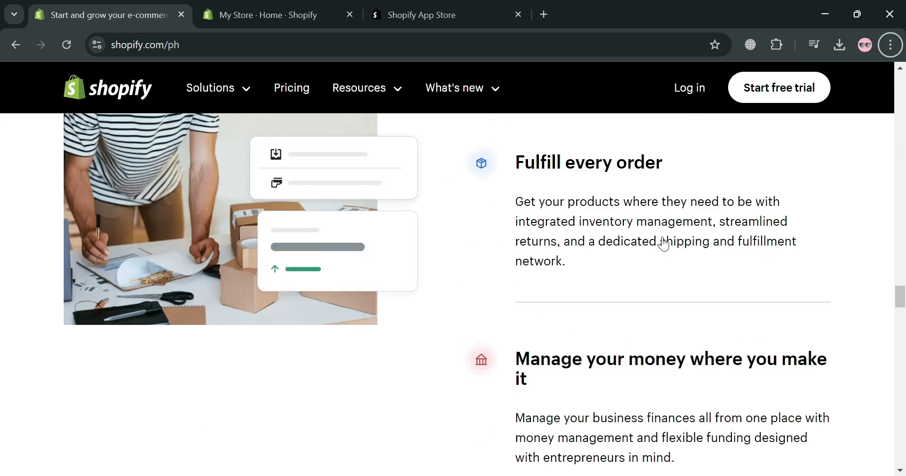
scroll(649, 214, down, 18)
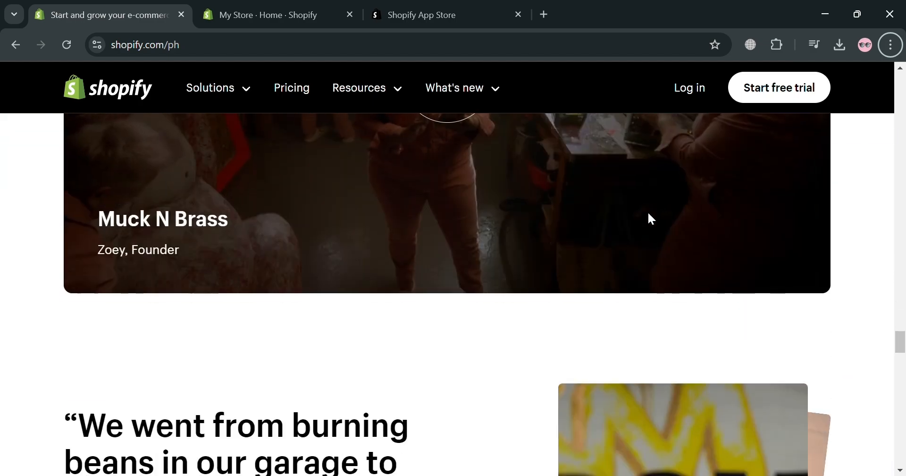
scroll(663, 213, down, 15)
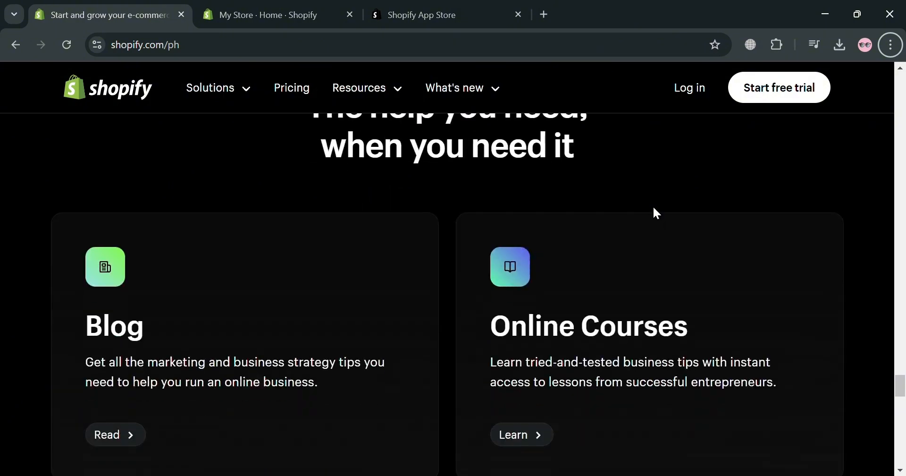
scroll(658, 213, down, 8)
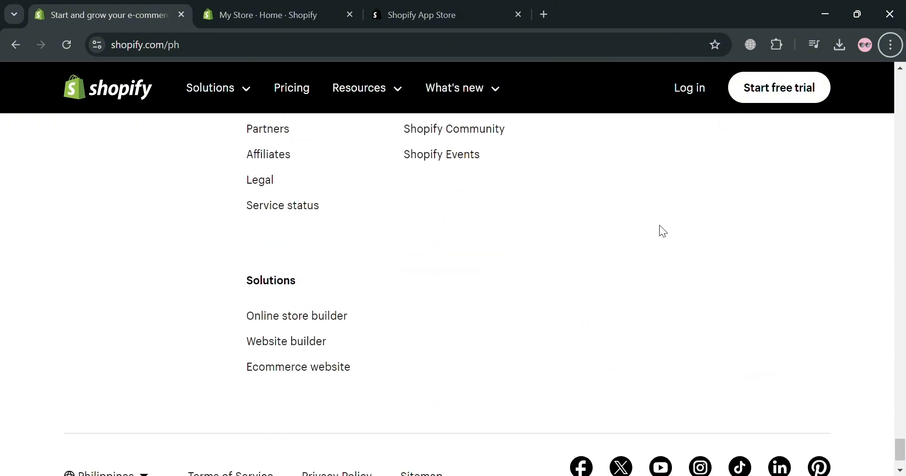
scroll(659, 217, up, 20)
scroll(661, 217, up, 18)
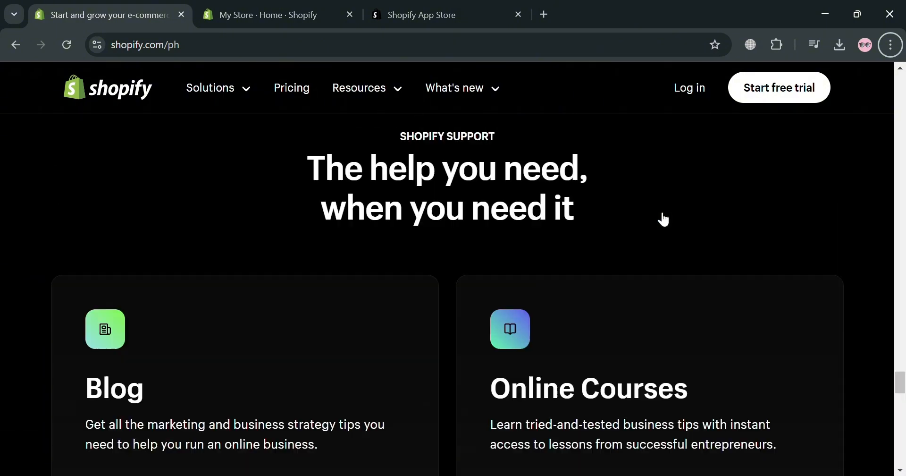
scroll(657, 212, up, 15)
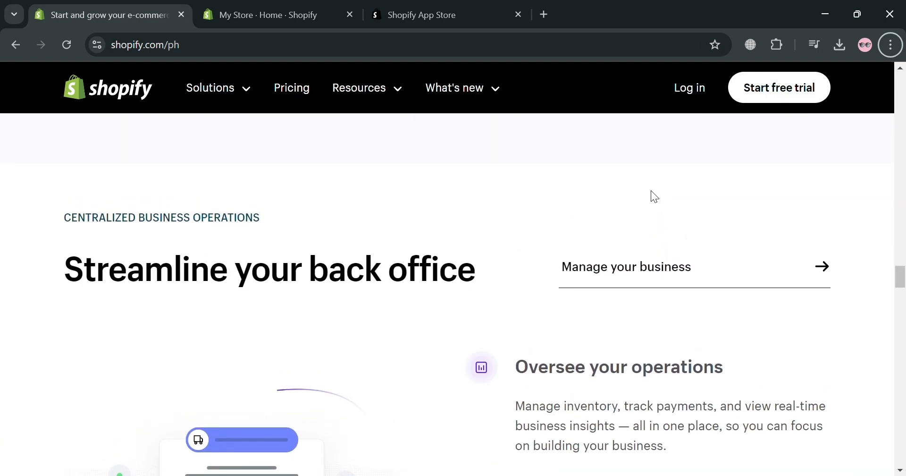
scroll(650, 194, up, 10)
scroll(635, 183, up, 8)
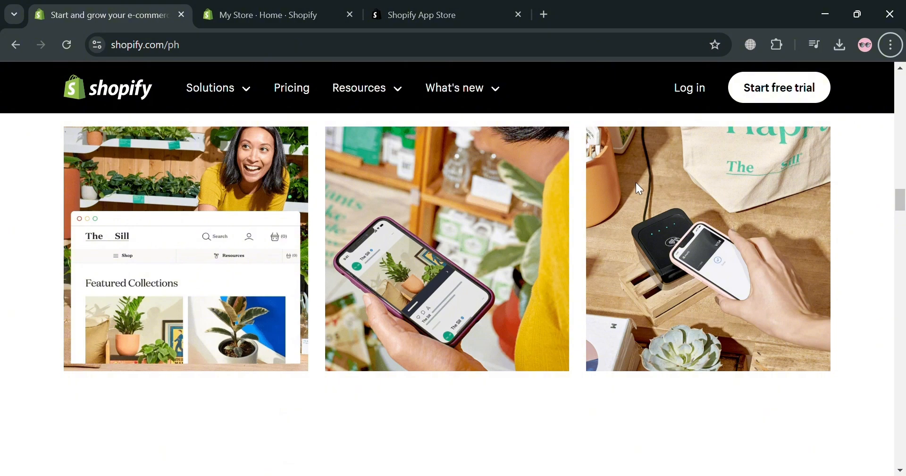
scroll(636, 199, up, 4)
scroll(644, 197, up, 15)
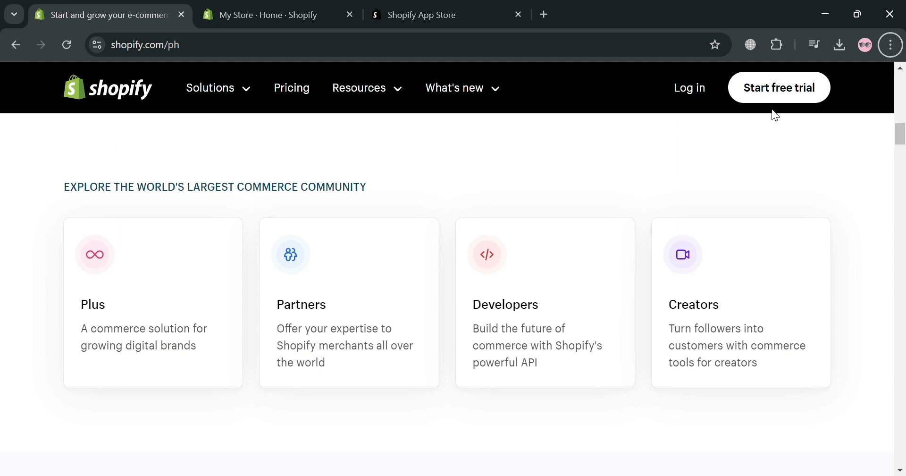
Step: Switch to the My Store admin and look through the app suggestions for adding apps
click(293, 9)
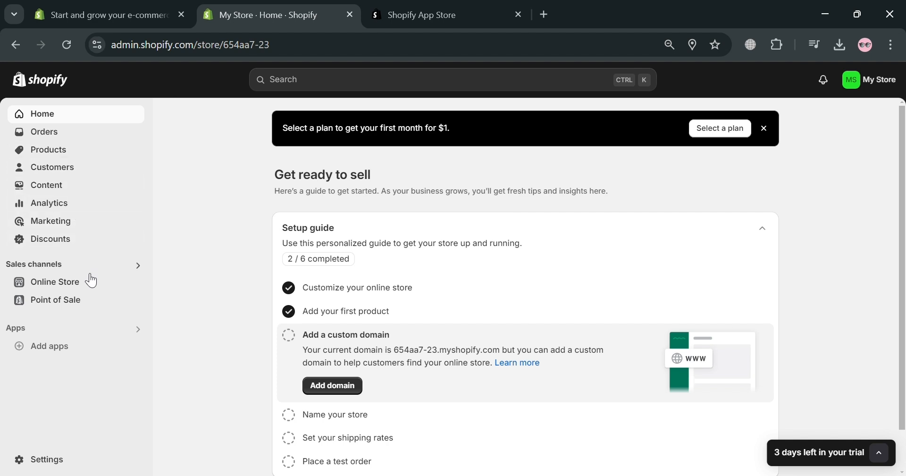
click(108, 359)
scroll(449, 348, down, 2)
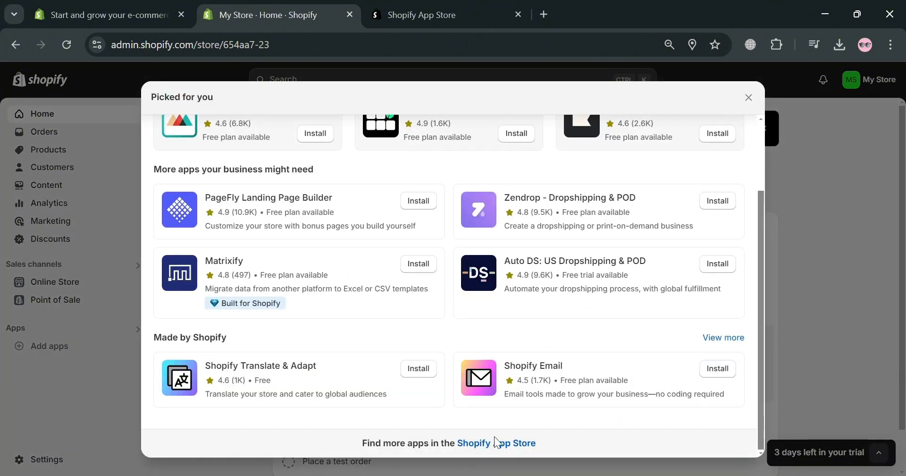
Step: Search the Shopify App Store for "trendsi" and open the Trendsi: Fashion Dropshipping listing
click(441, 6)
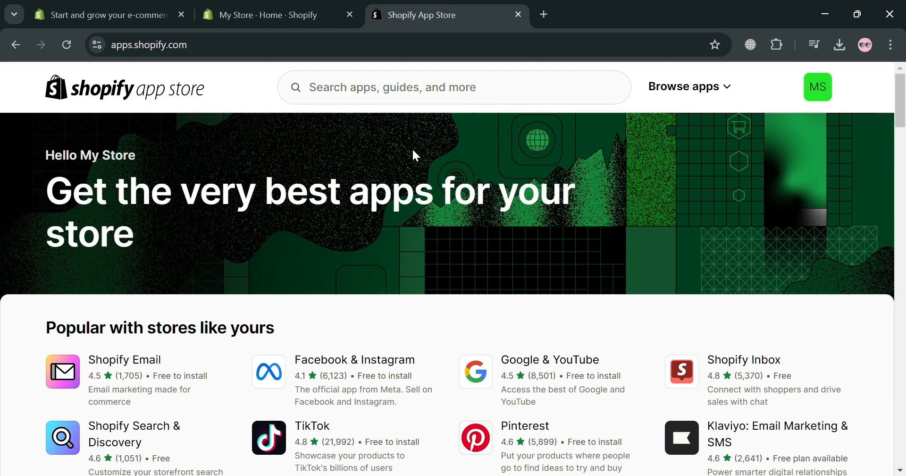
click(434, 100)
text(tre)
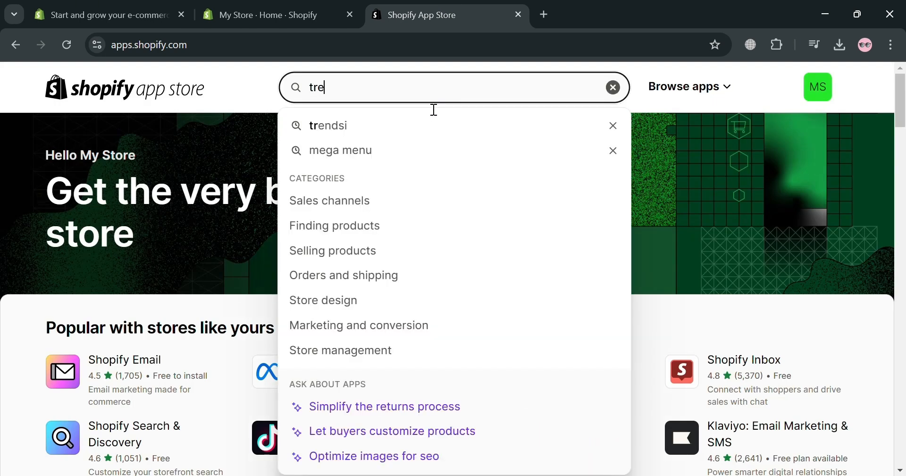
key(Return)
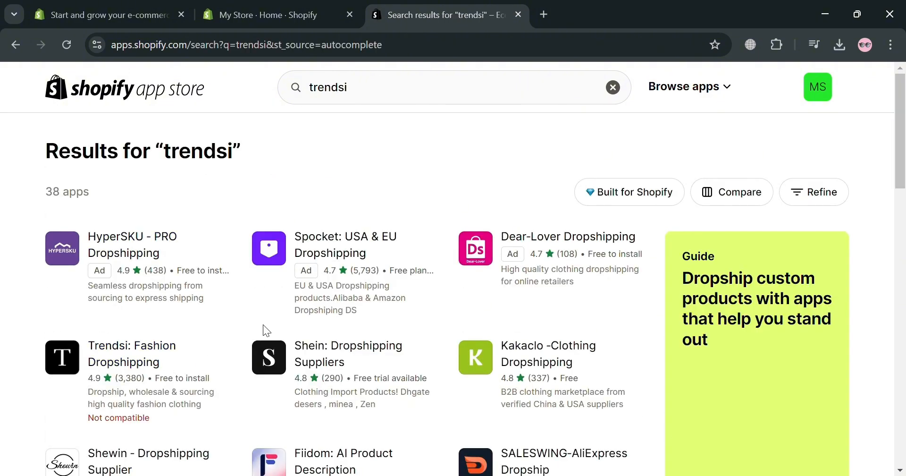
click(175, 354)
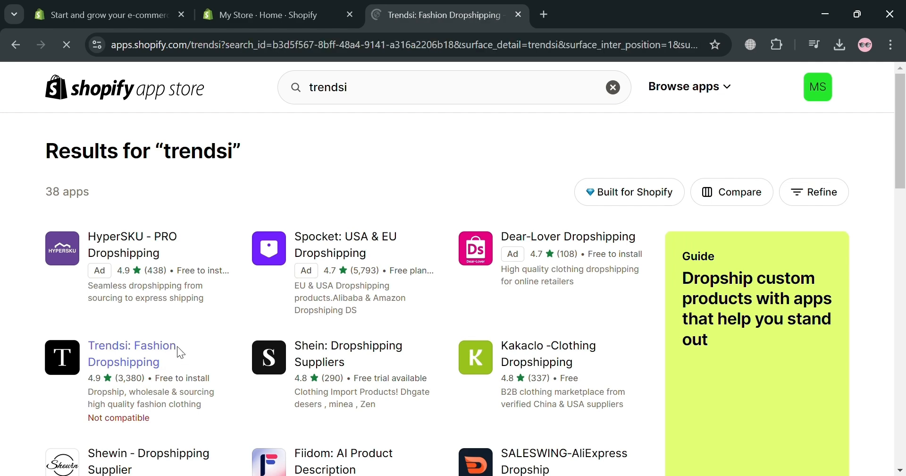
Step: Check the store compatibility requirements of the Trendsi app and close the explanation
scroll(162, 427, down, 2)
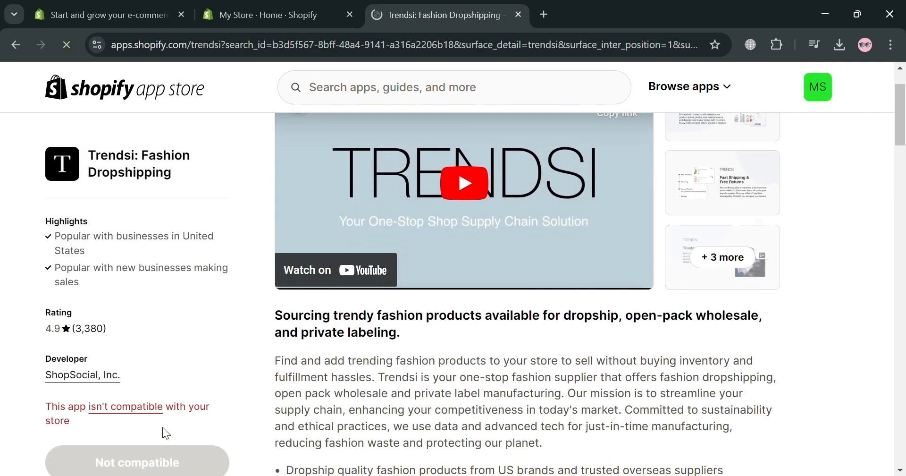
click(138, 411)
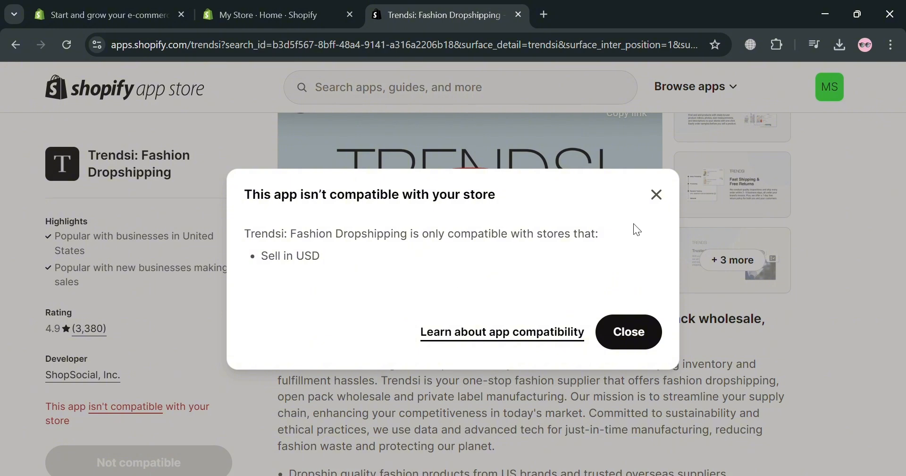
click(657, 196)
Step: Return to the My Store admin and change the store currency to US Dollar (USD $) in the general settings
click(268, 15)
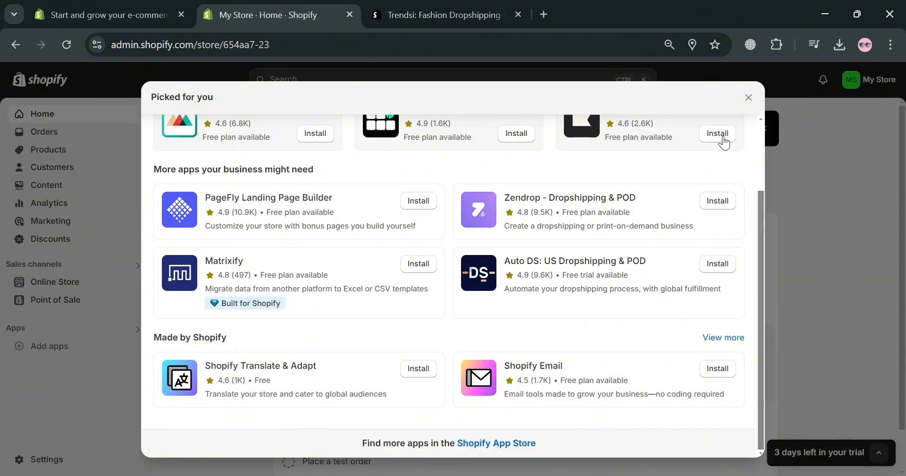
click(748, 99)
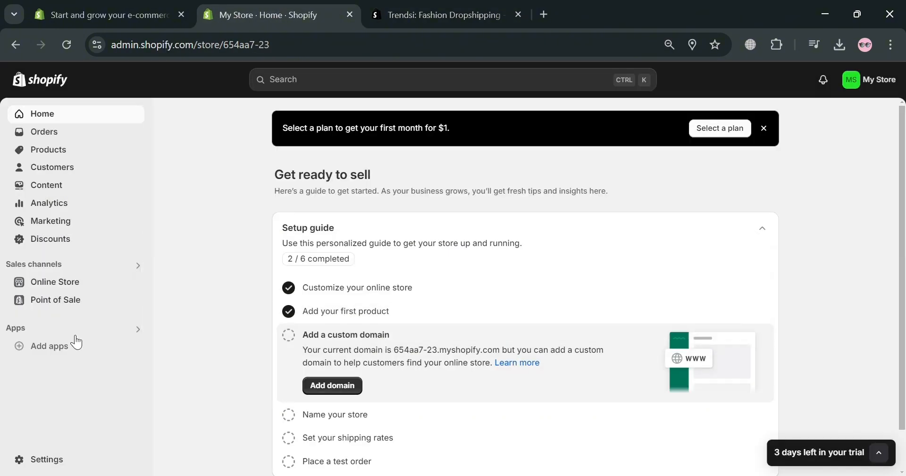
click(64, 467)
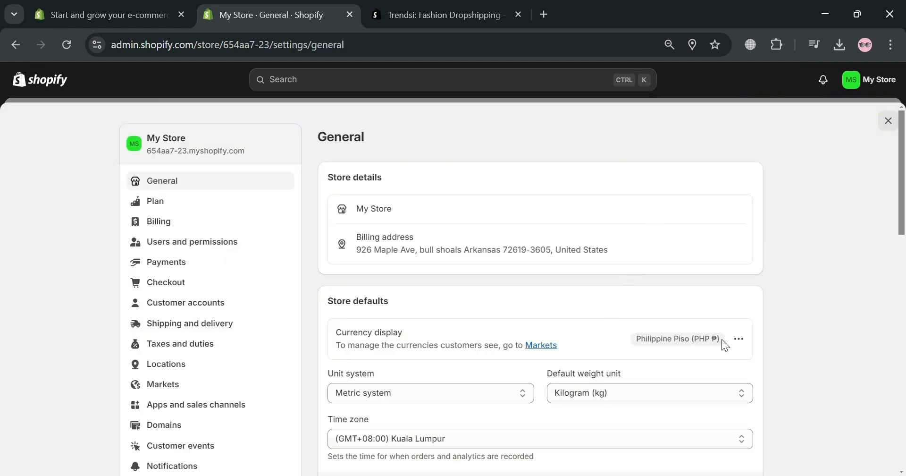
click(739, 339)
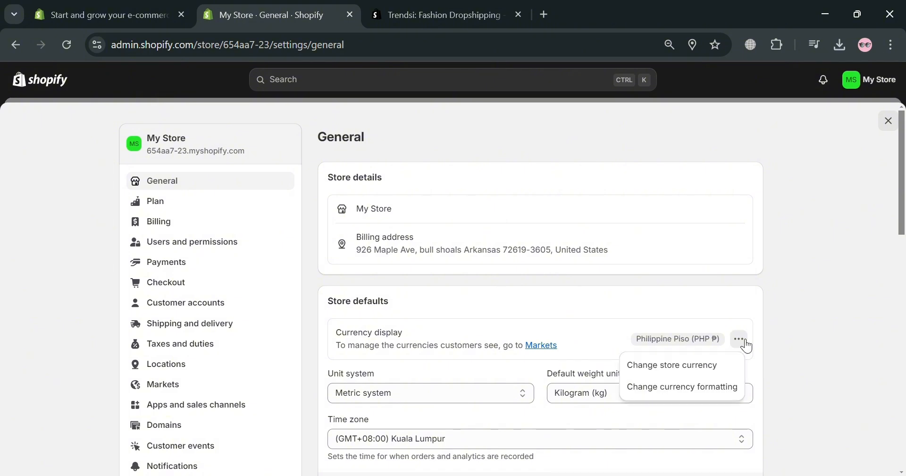
click(722, 377)
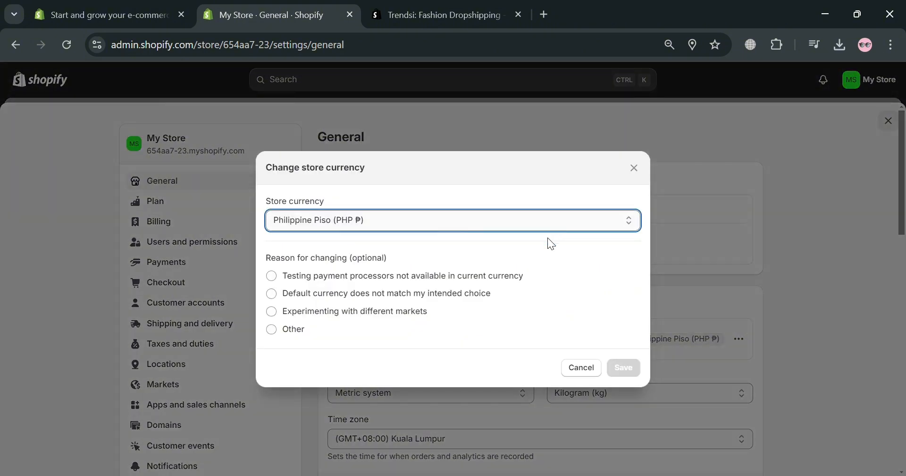
click(353, 260)
click(625, 410)
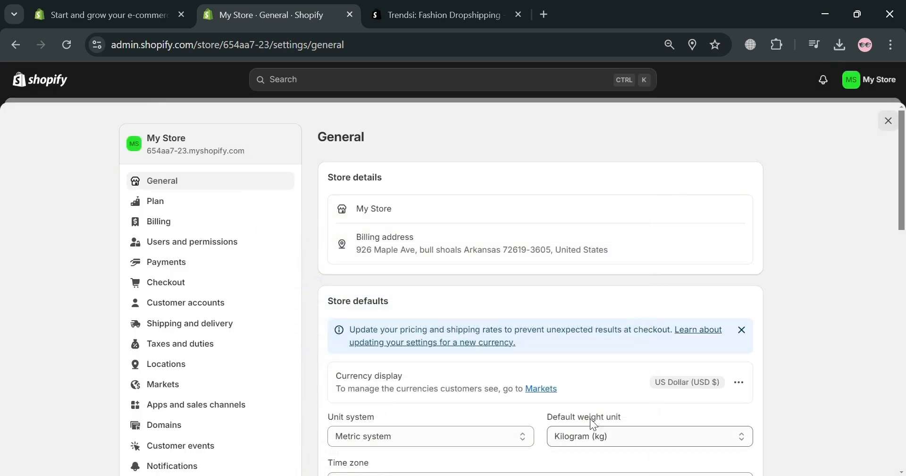
Step: Reload the Trendsi listing in the Shopify App Store and look over the app's description
click(450, 15)
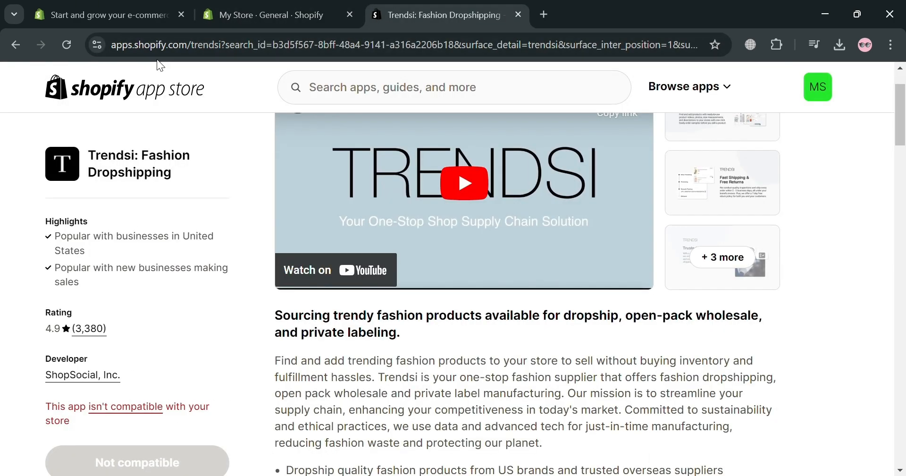
click(64, 49)
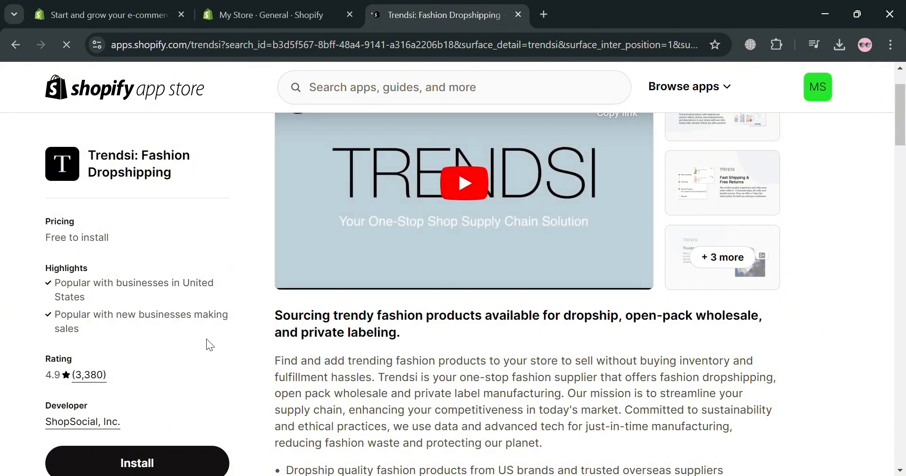
scroll(398, 357, down, 2)
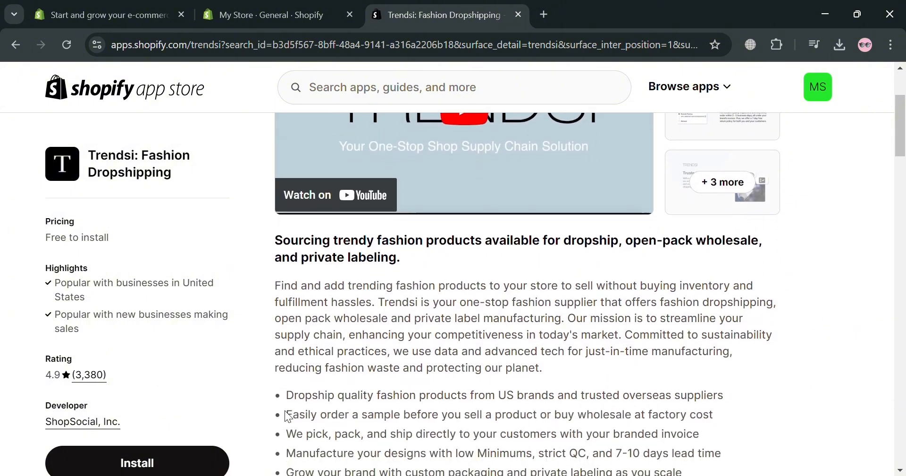
Step: Install the Trendsi: Fashion Dropshipping app on My Store and approve its requested data access
scroll(289, 416, down, 3)
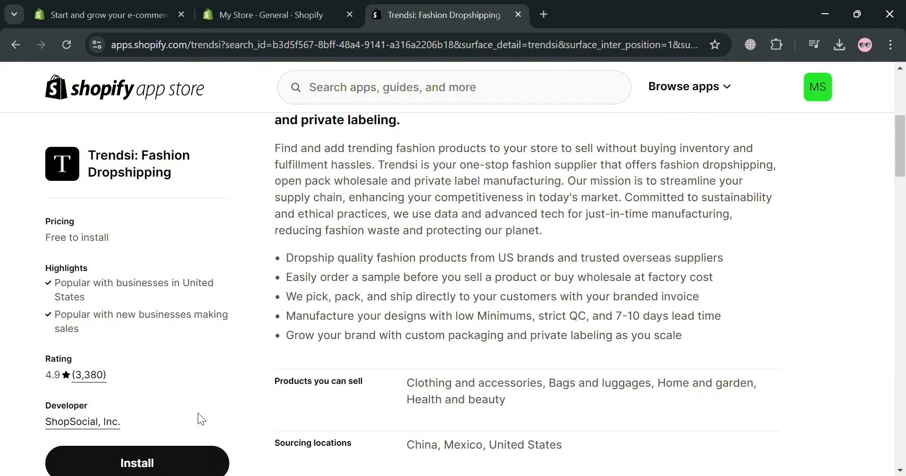
click(178, 468)
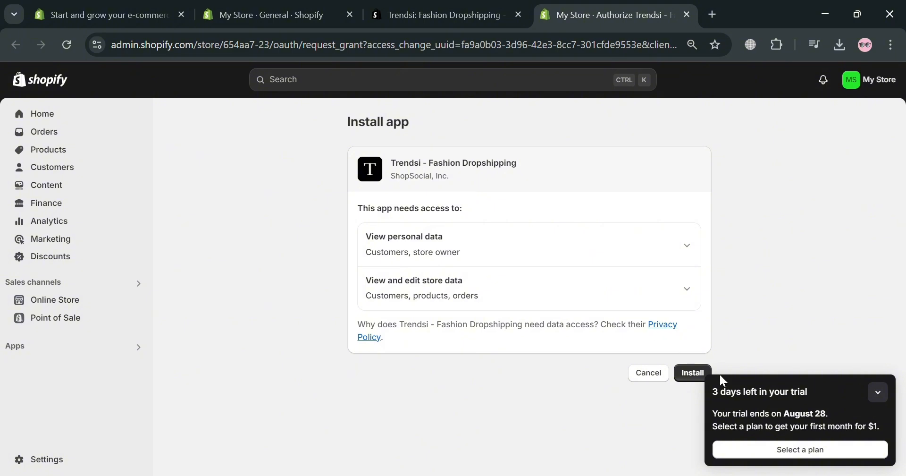
click(877, 391)
click(696, 375)
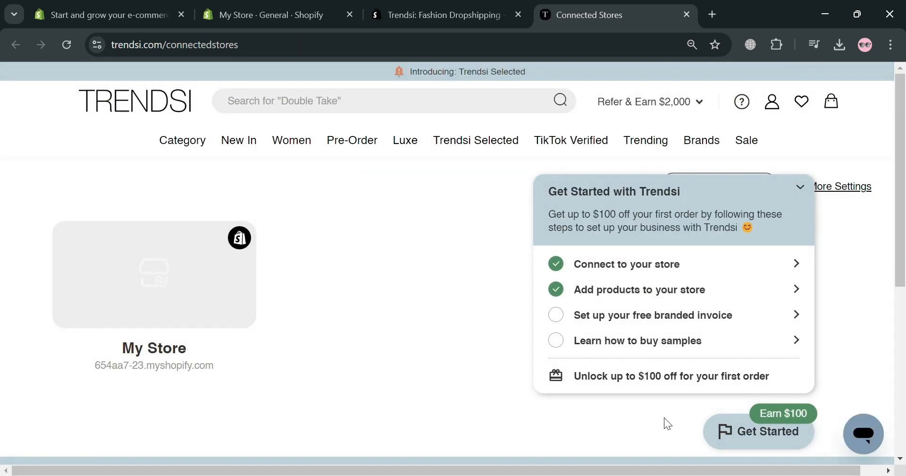
Step: Open My Store's admin from Trendsi's connected stores and close the old general settings tab
mouse_move(182, 299)
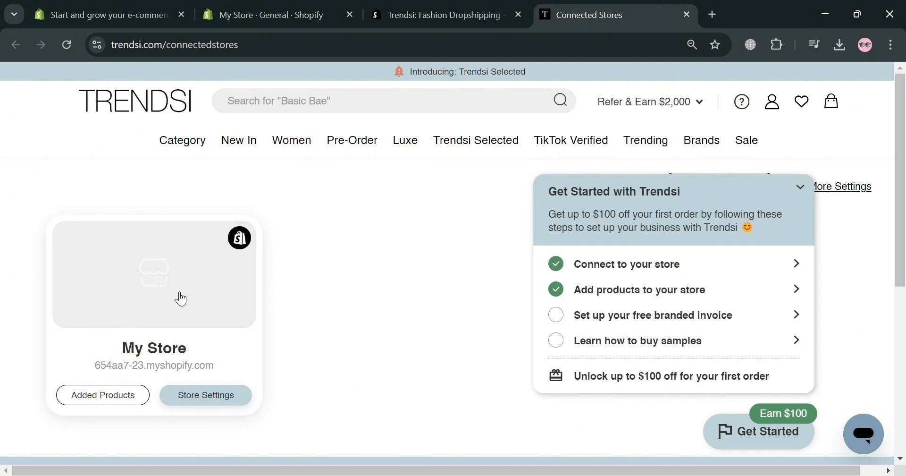
click(181, 299)
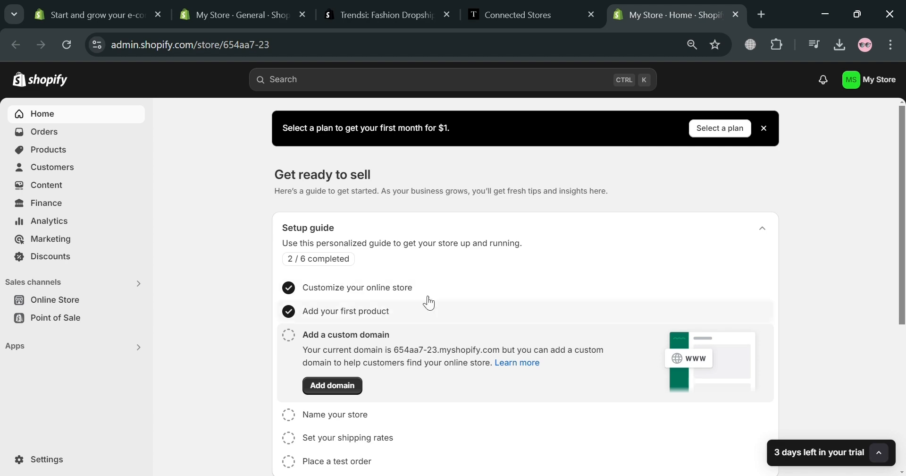
click(300, 13)
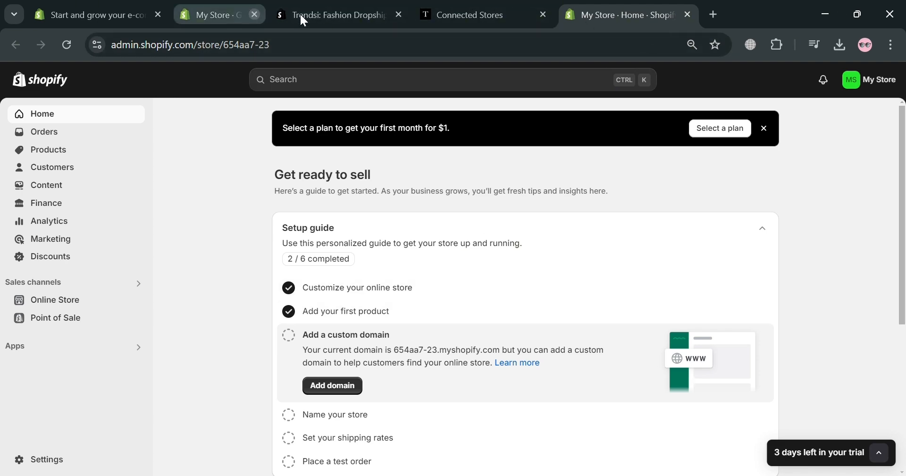
Step: Return to Trendsi's Connected Stores page and open the Women category to browse its products, collapsing the Get Started guide
click(437, 6)
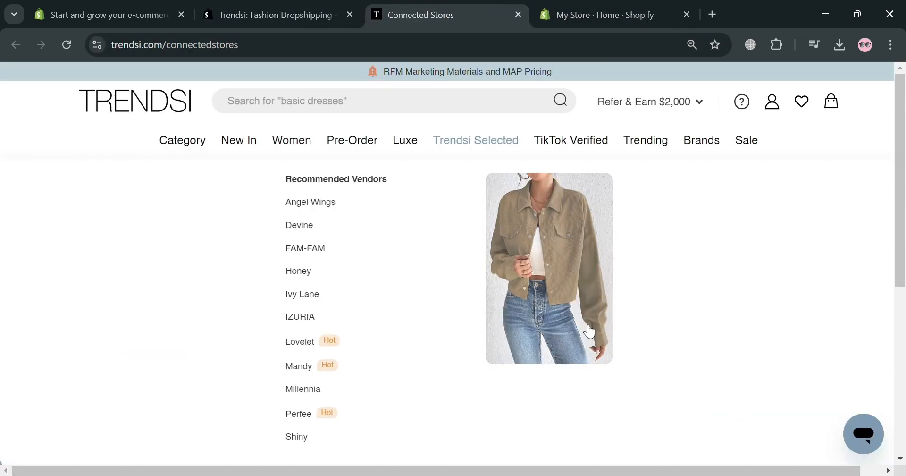
mouse_move(288, 154)
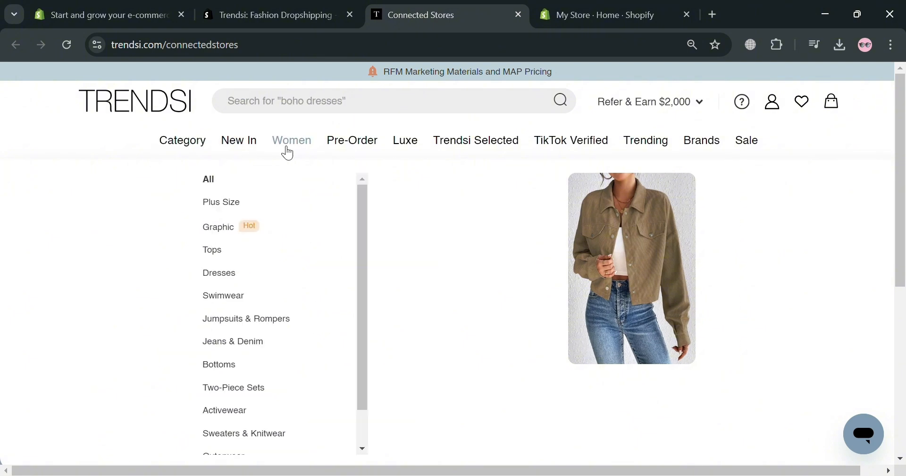
mouse_move(415, 144)
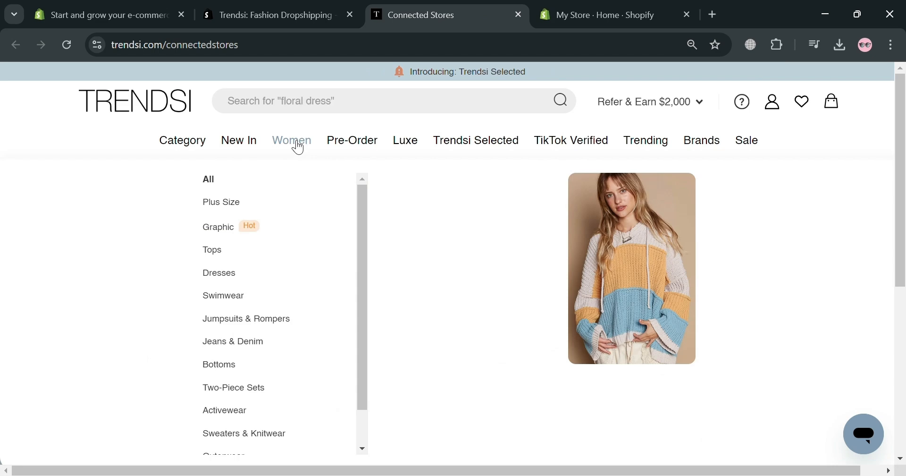
click(298, 148)
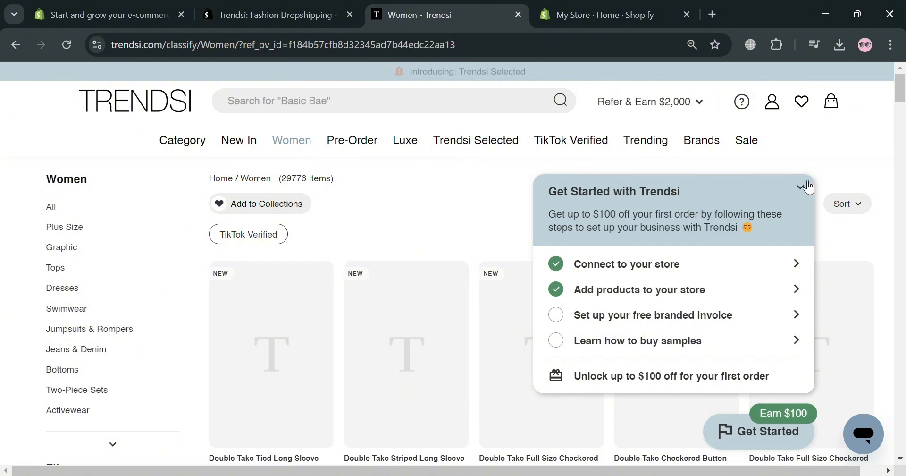
click(808, 188)
scroll(465, 368, down, 3)
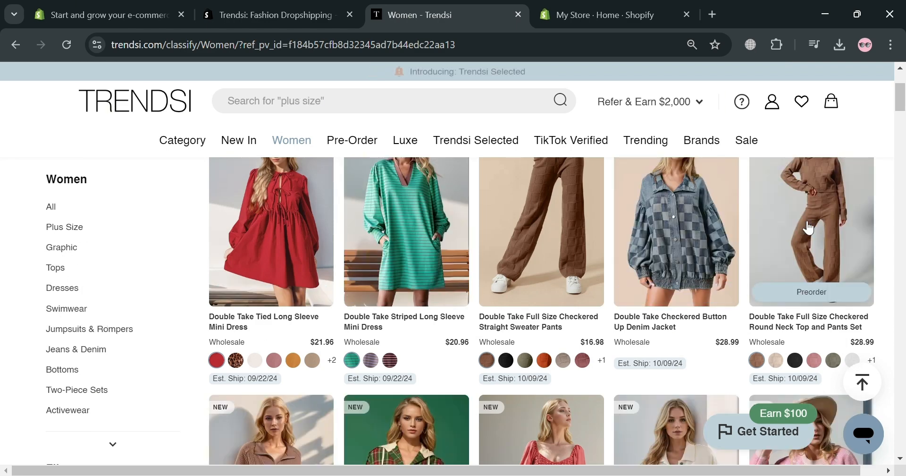
scroll(416, 358, down, 4)
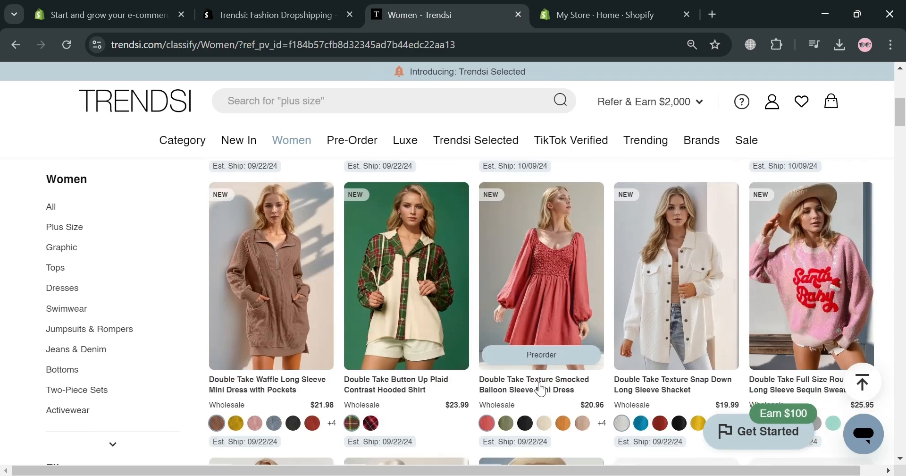
Step: Open the Double Take Button Up Plaid Contrast Hooded Shirt and check its wholesale cost and MSRP
click(424, 287)
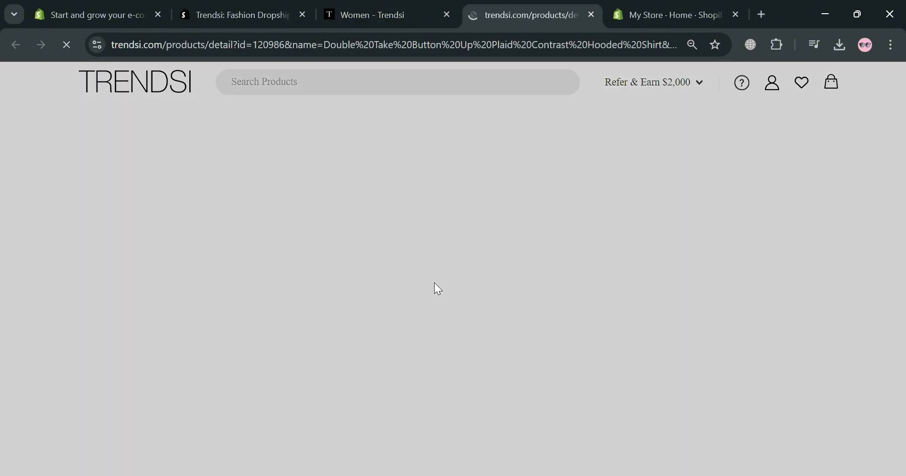
key(ctrl+shift+Tab)
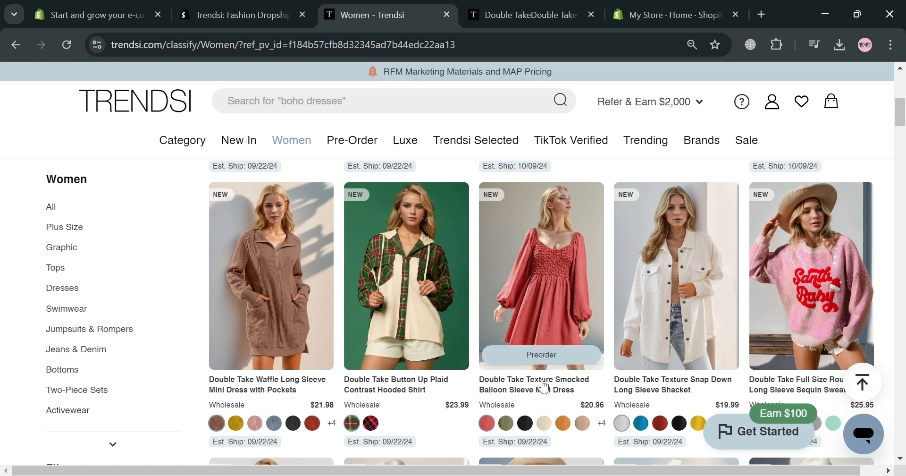
key(ctrl+Tab)
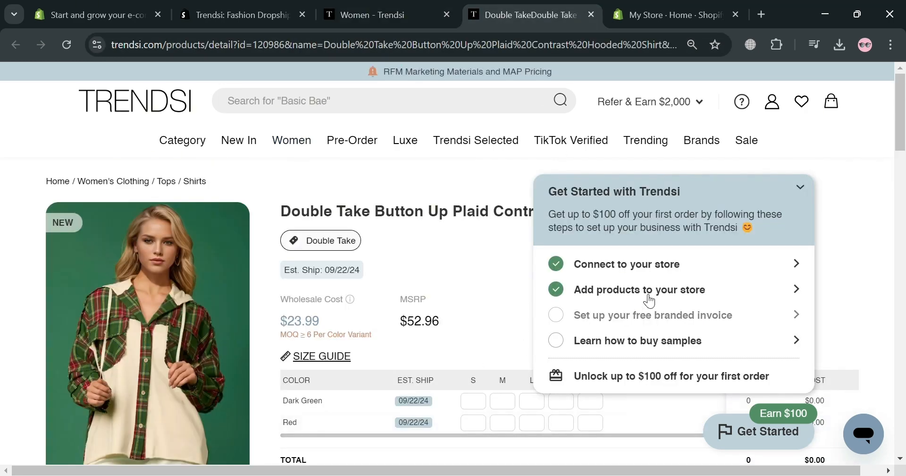
click(799, 187)
scroll(321, 341, down, 2)
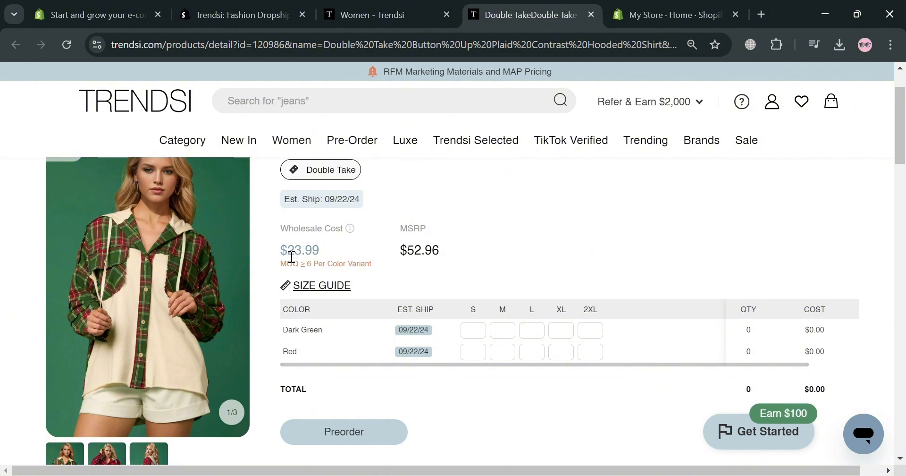
drag(282, 249, 344, 249)
click(393, 250)
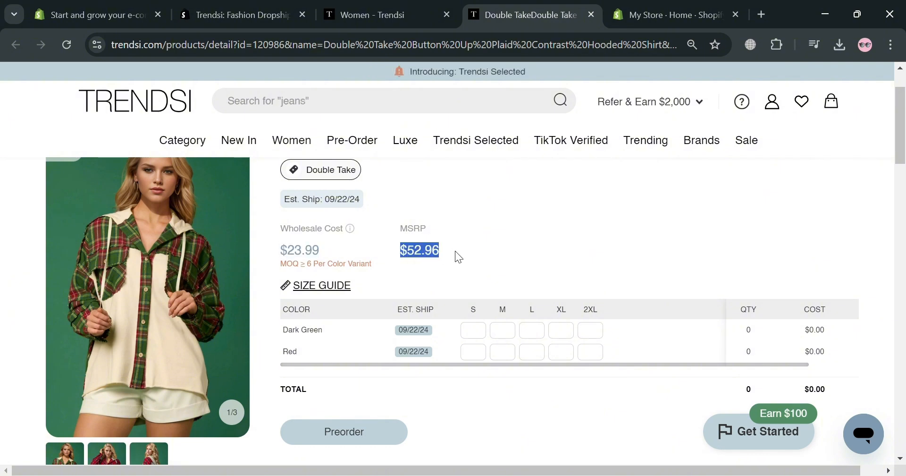
click(537, 269)
Step: Examine the shirt's colour and size options, shipping notes, and second and third product photos
scroll(500, 341, down, 2)
scroll(512, 316, up, 2)
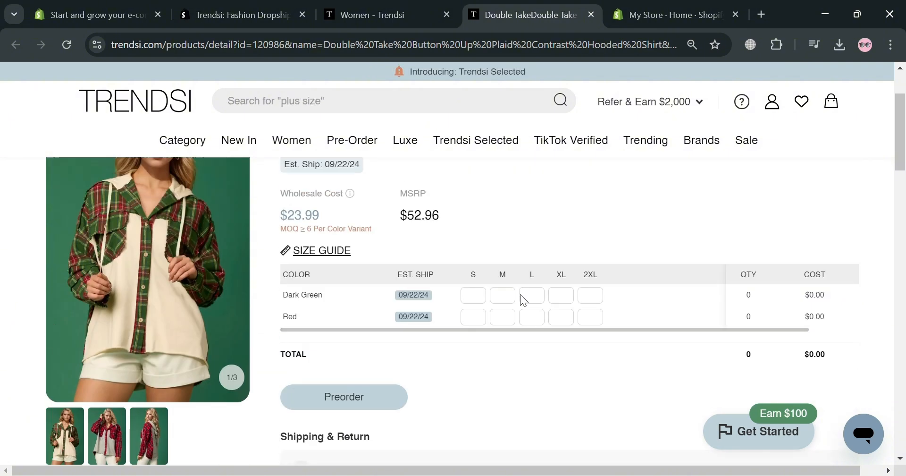
scroll(514, 311, up, 2)
scroll(307, 335, down, 2)
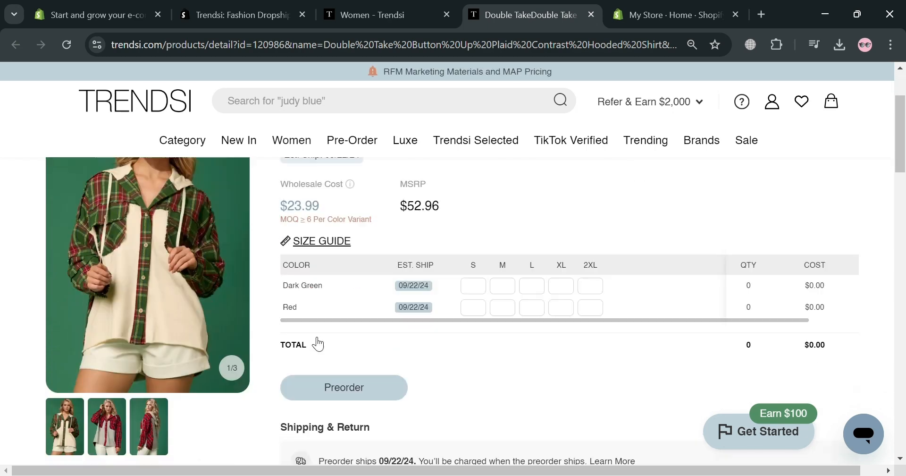
scroll(318, 343, down, 2)
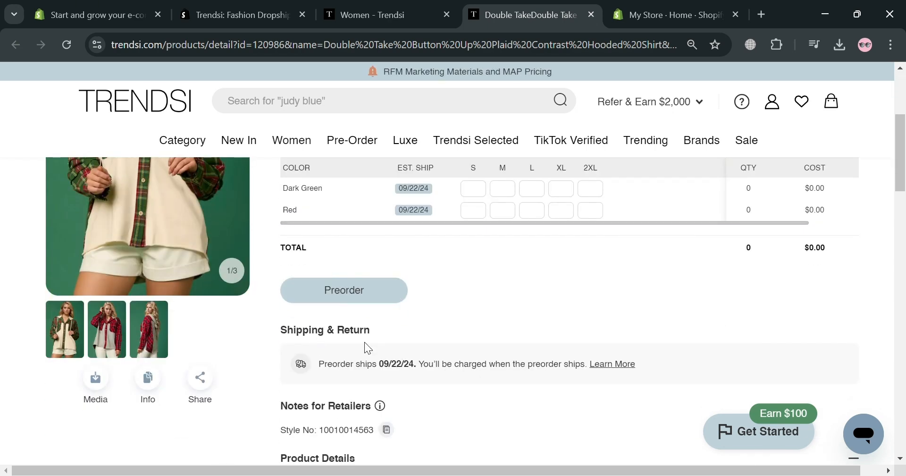
click(104, 337)
scroll(112, 336, up, 2)
scroll(149, 373, down, 1)
click(156, 408)
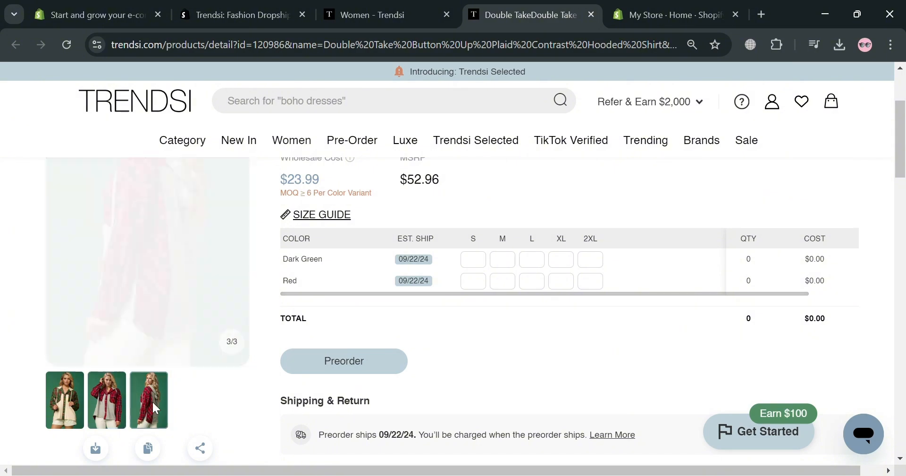
Step: Review the shirt's size chart and the recommended items below it, and close the product page
scroll(510, 316, down, 8)
scroll(441, 309, down, 3)
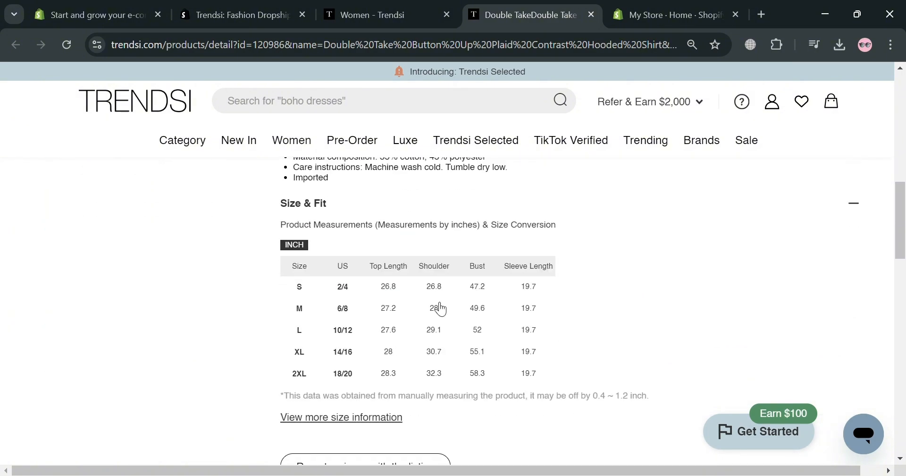
scroll(370, 345, down, 9)
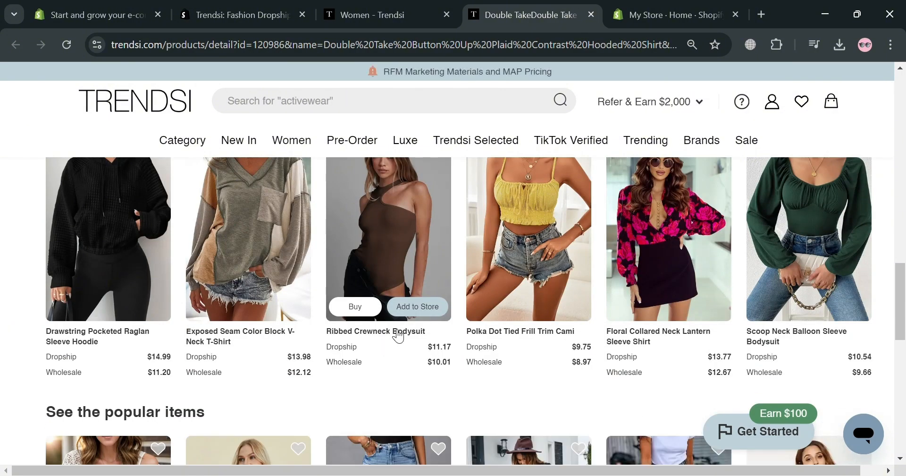
scroll(531, 263, up, 15)
scroll(530, 263, down, 3)
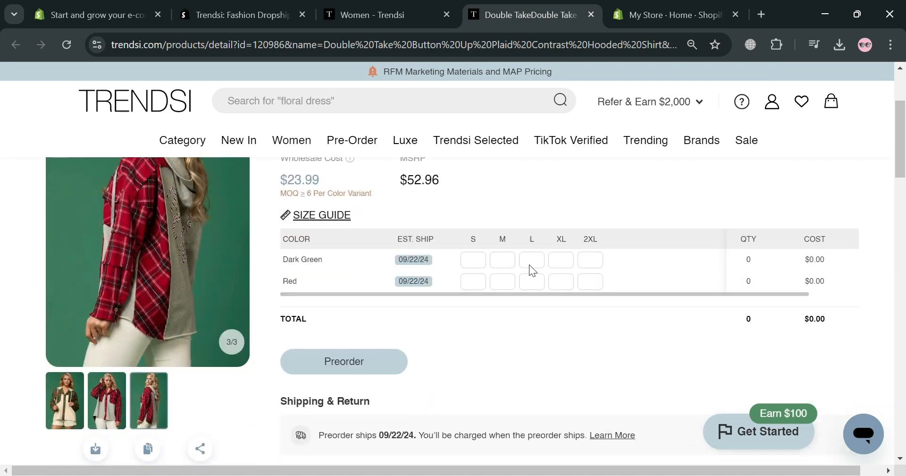
click(591, 16)
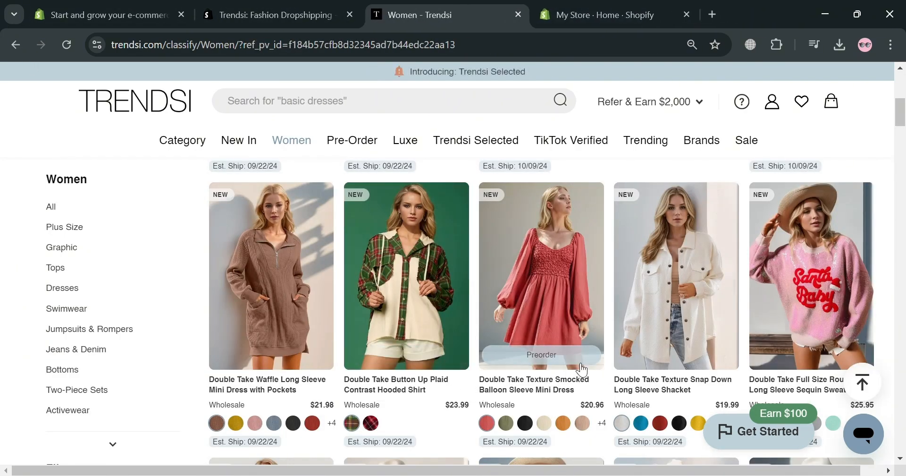
Step: Reload the Women category and look through more of its product listings
scroll(582, 370, up, 5)
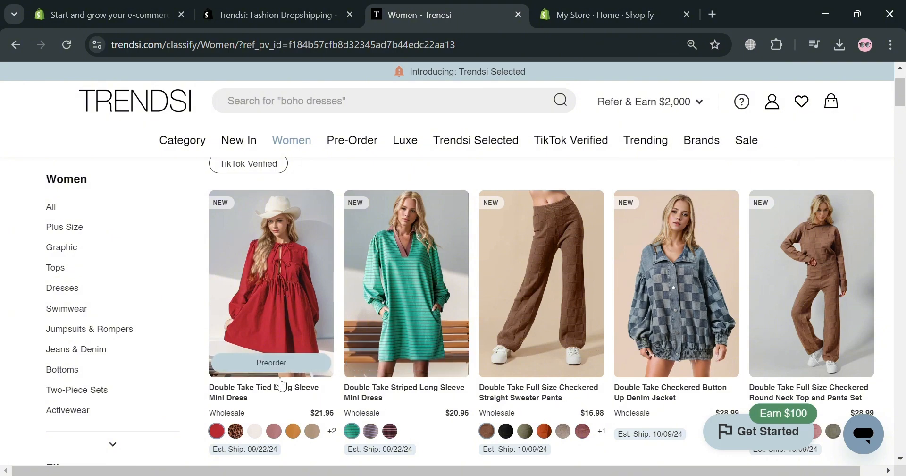
scroll(543, 339, down, 7)
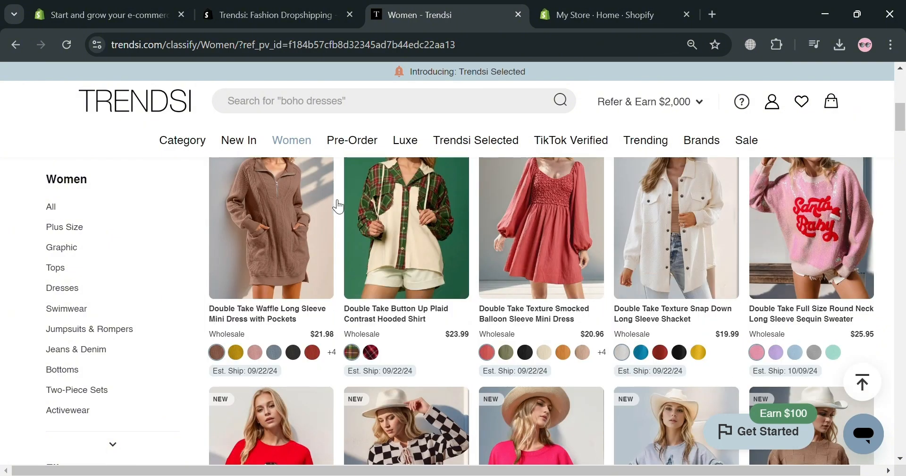
click(290, 140)
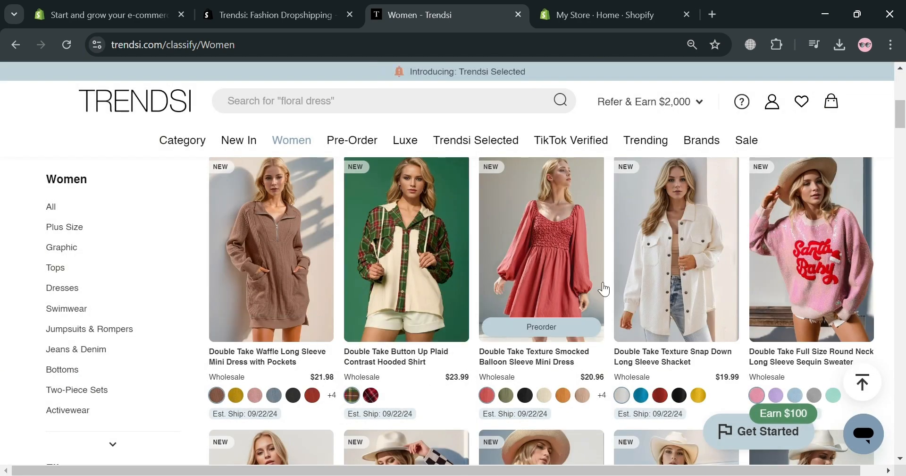
scroll(601, 290, down, 6)
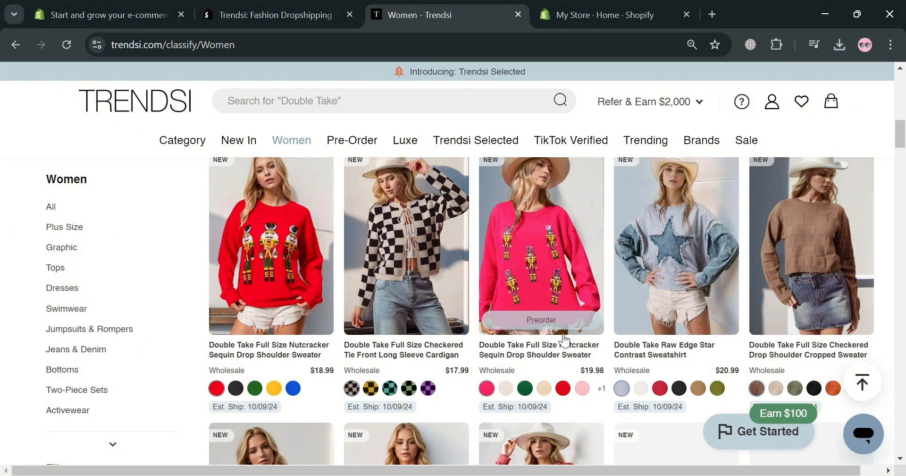
scroll(566, 340, up, 5)
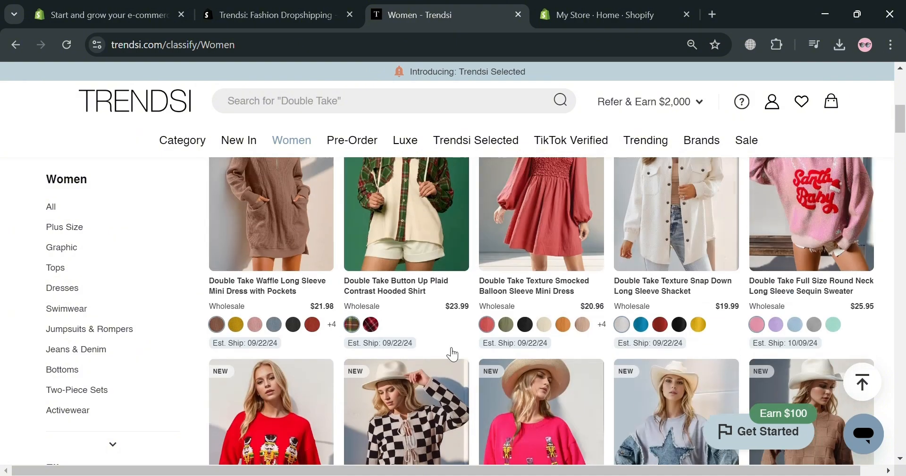
Step: Open the Jewelry & Beauty category and browse its products with their dropship and wholesale prices
click(400, 227)
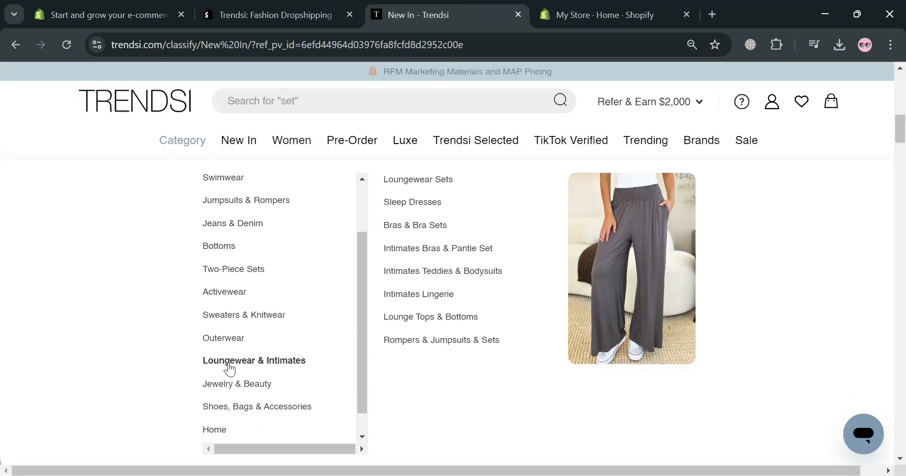
click(227, 359)
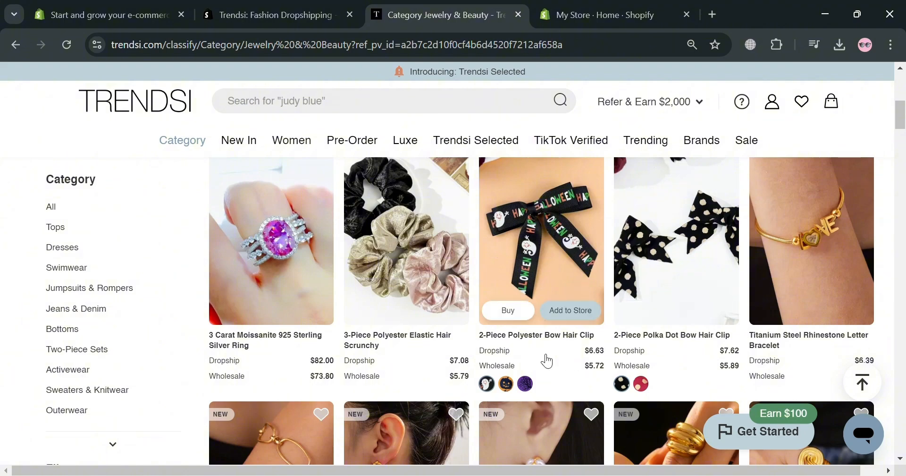
scroll(429, 298, down, 4)
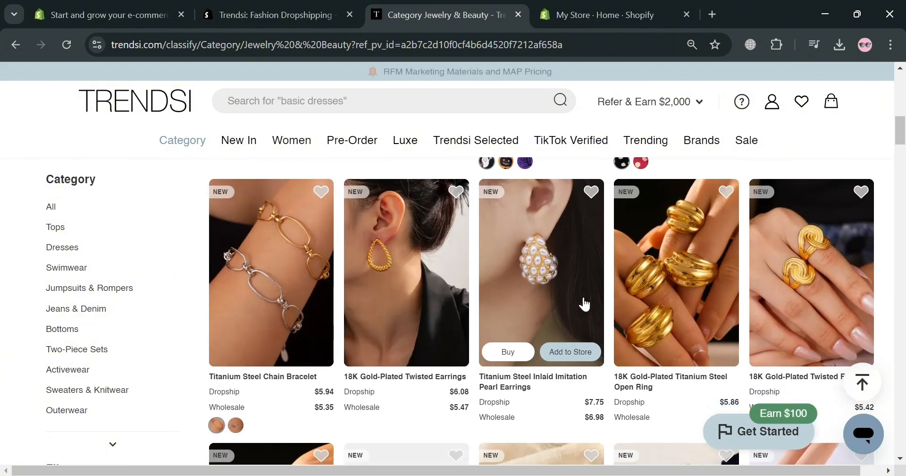
scroll(588, 311, down, 3)
scroll(587, 311, down, 7)
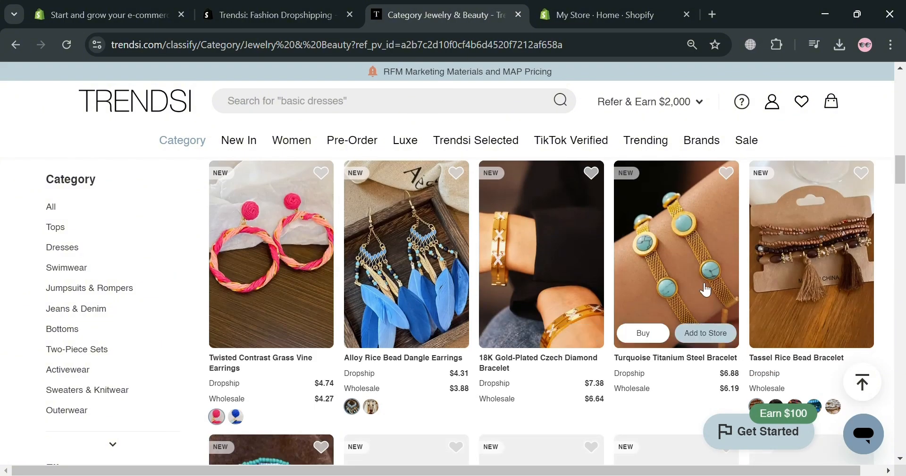
scroll(546, 351, down, 5)
scroll(528, 299, up, 4)
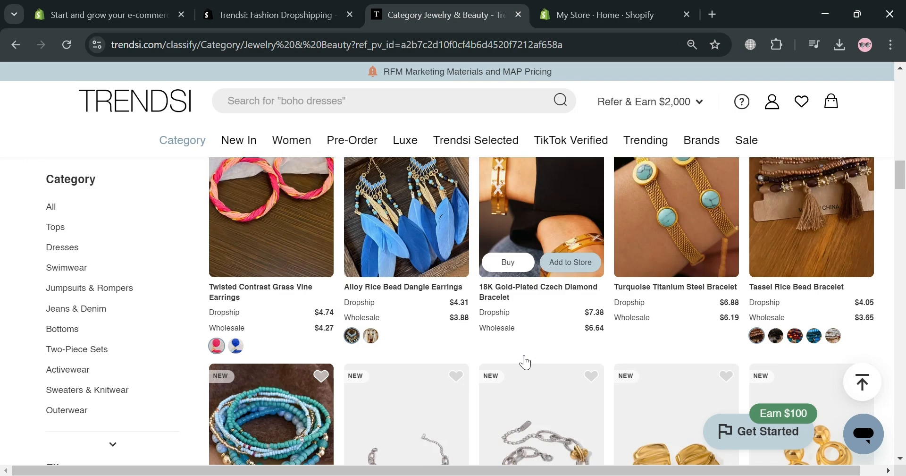
Step: Open the Titanium Steel Inlaid Imitation Pearl Earrings from the jewelry listings and collapse the getting-started checklist
scroll(525, 362, down, 4)
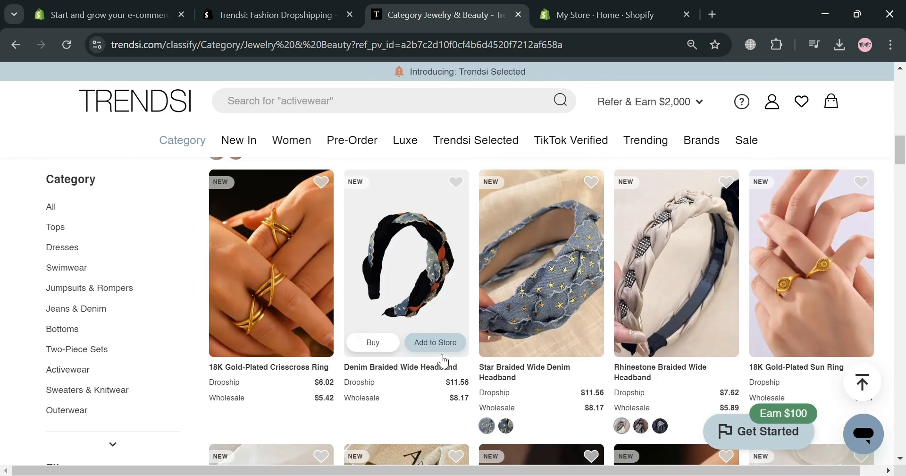
scroll(684, 326, up, 4)
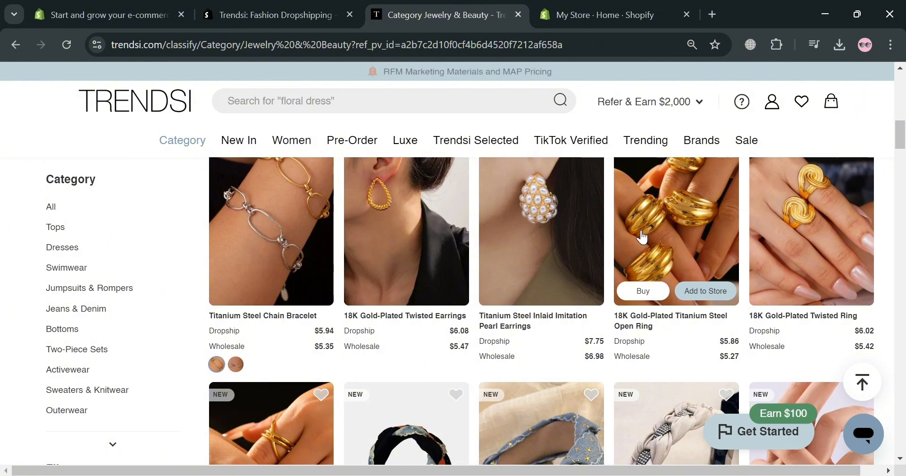
click(578, 245)
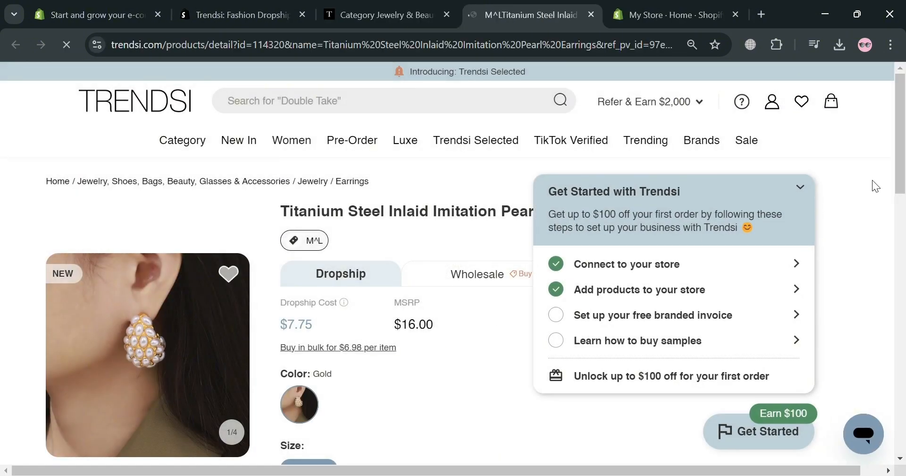
click(799, 188)
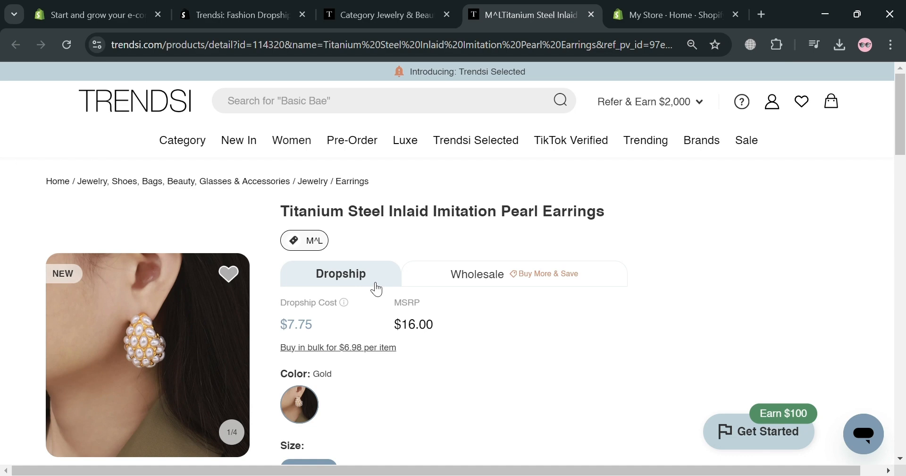
Step: Examine the earrings' dropship cost, MSRP, colour and size options, shipping and return terms, and product details
scroll(359, 279, down, 5)
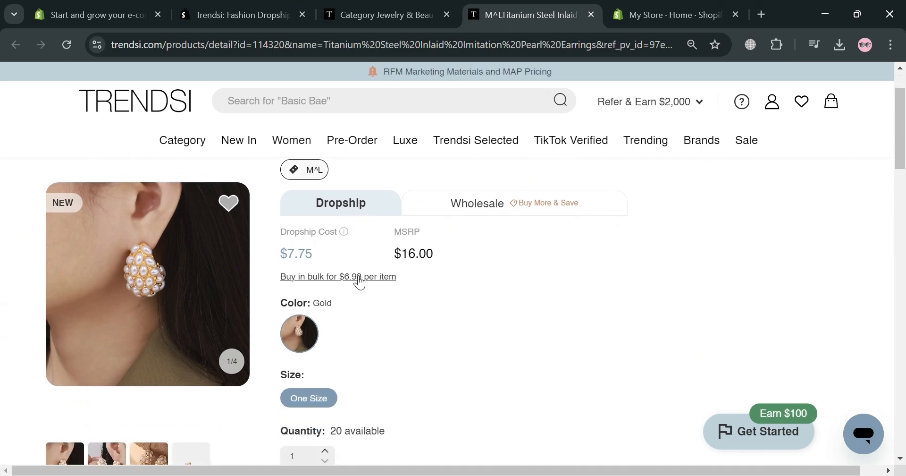
scroll(355, 283, down, 2)
scroll(355, 286, up, 5)
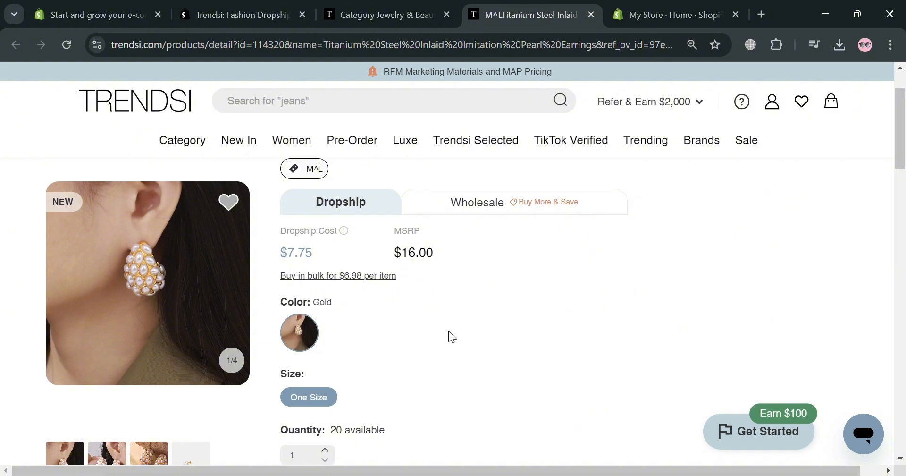
scroll(449, 334, down, 5)
scroll(406, 302, down, 2)
scroll(359, 259, up, 1)
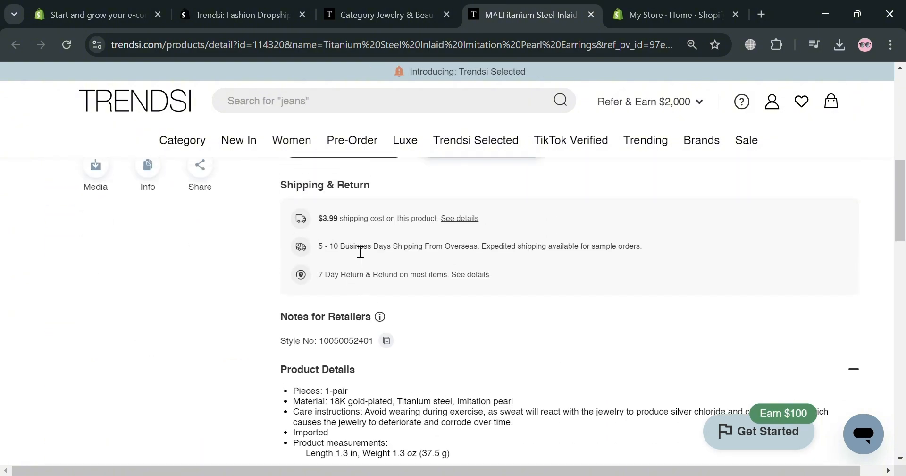
scroll(359, 330, down, 6)
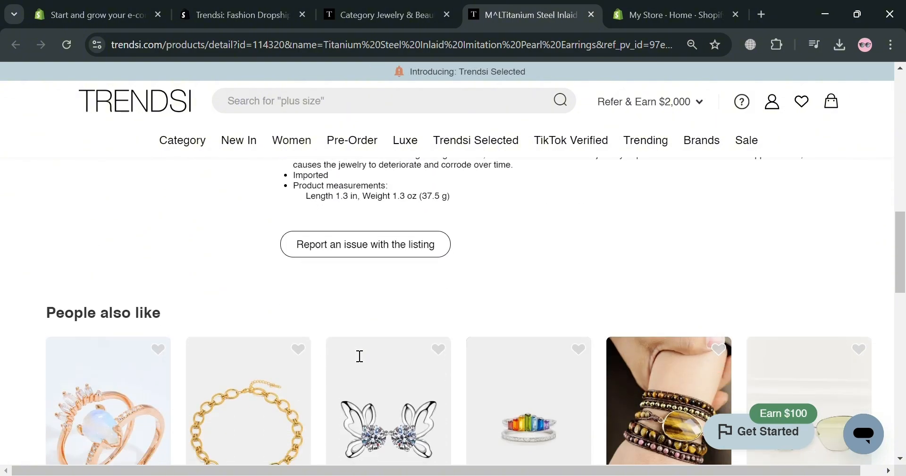
scroll(358, 355, up, 13)
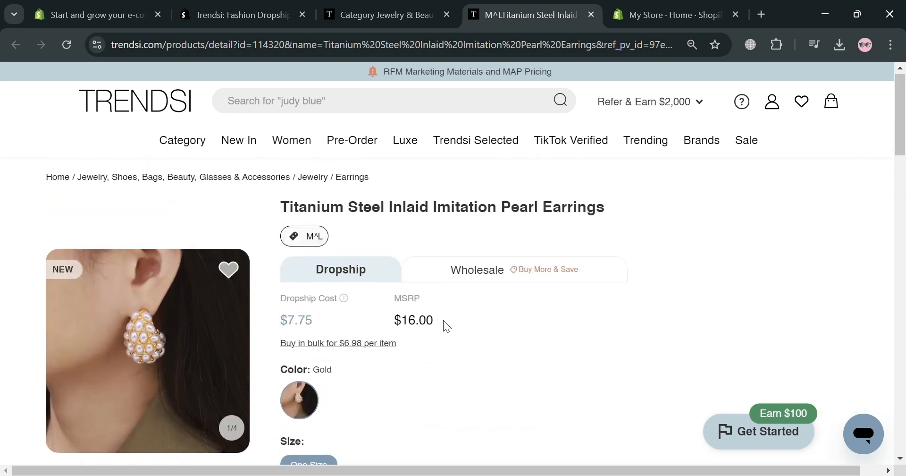
Step: Try to buy a sample of the earrings and close the required documents dialog
scroll(409, 353, down, 4)
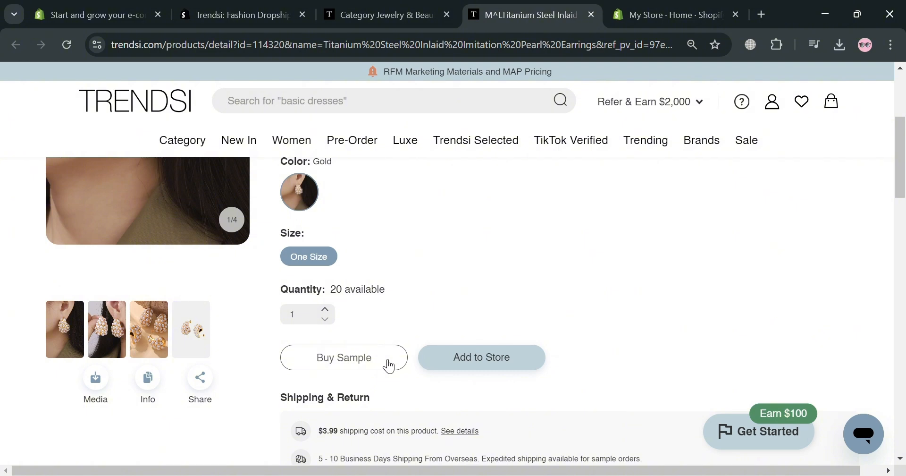
click(342, 364)
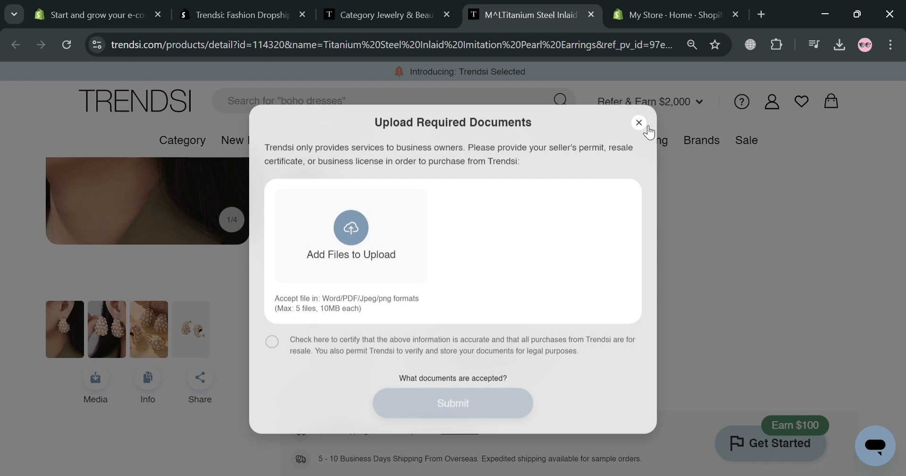
click(647, 128)
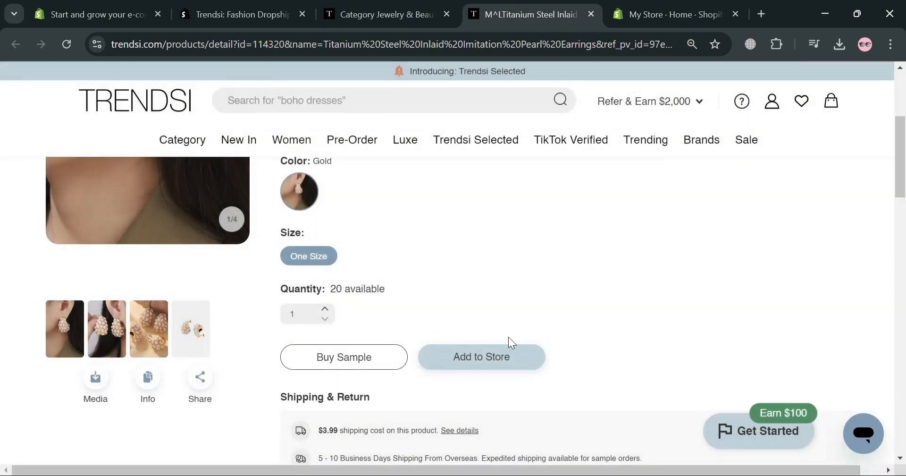
Step: Add the earrings to My Store, assigning them to the Womens Shopify collection
click(487, 362)
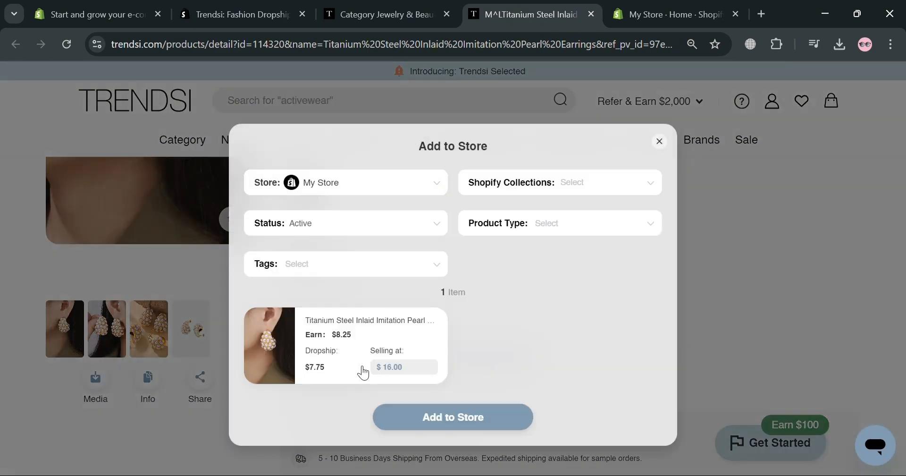
click(344, 185)
click(338, 210)
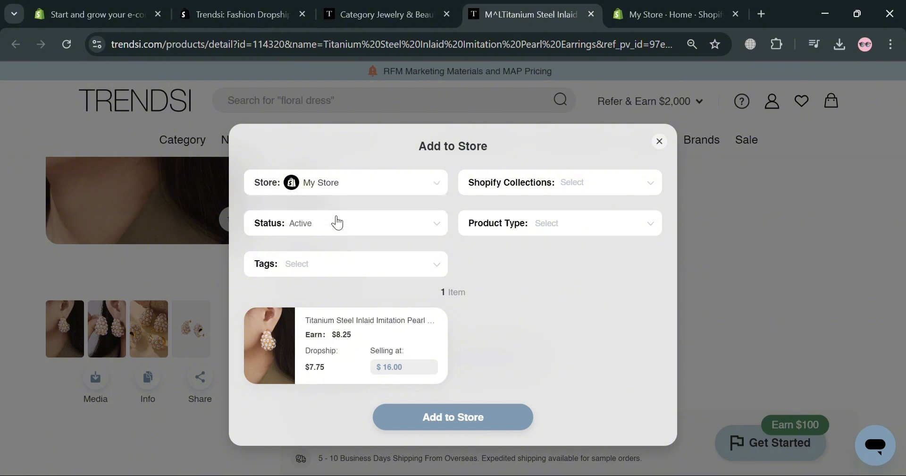
click(581, 183)
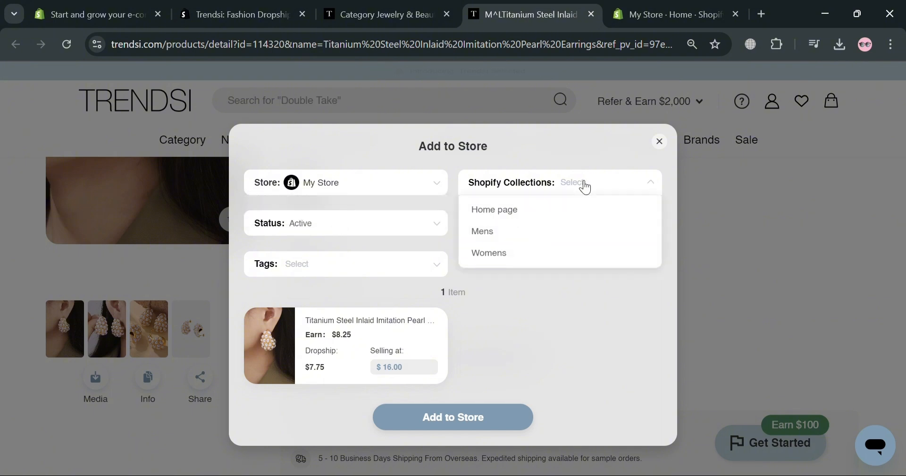
click(534, 258)
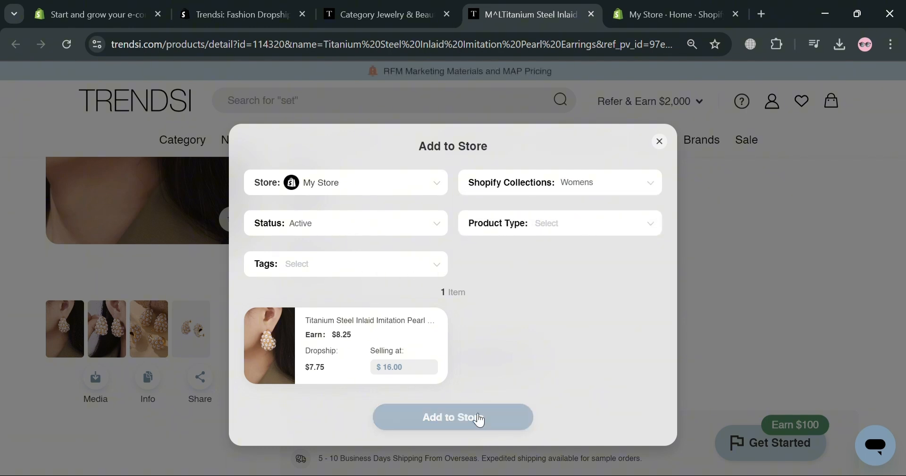
click(473, 427)
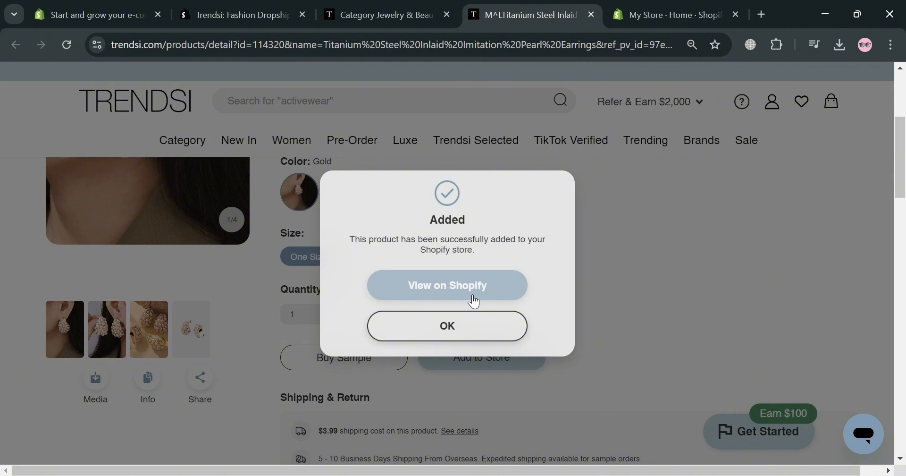
Step: Open the added earrings in the Shopify admin and check their title and description
click(510, 285)
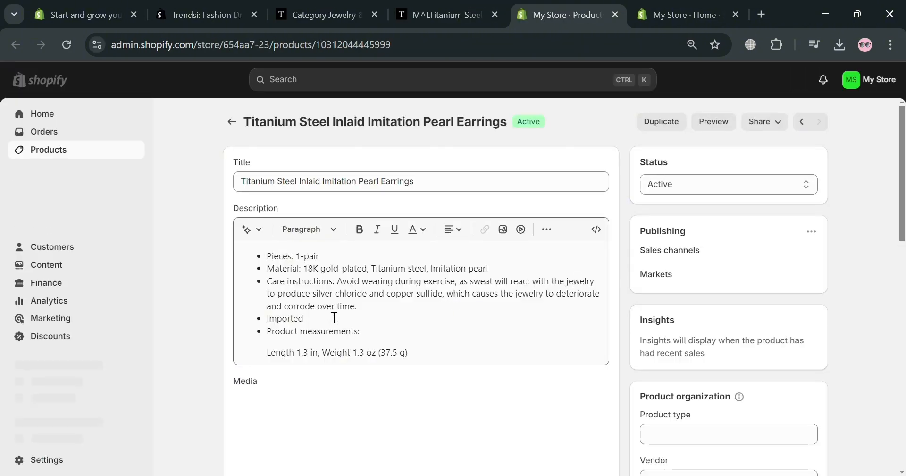
click(290, 274)
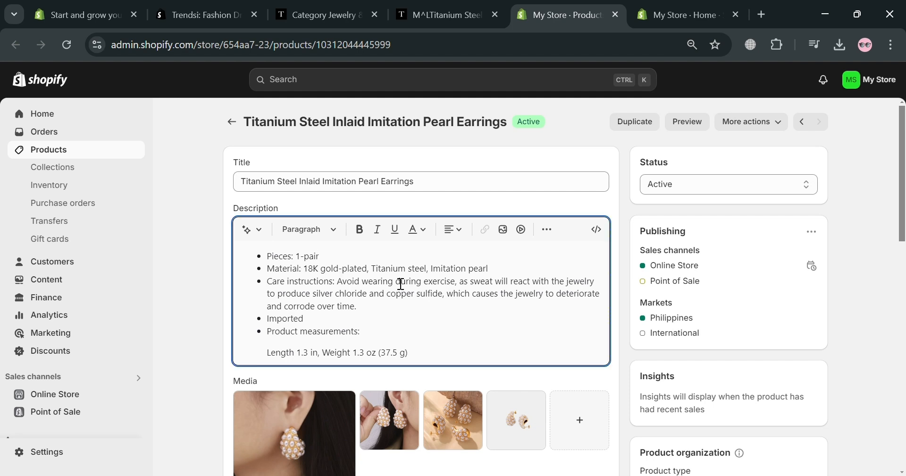
click(446, 185)
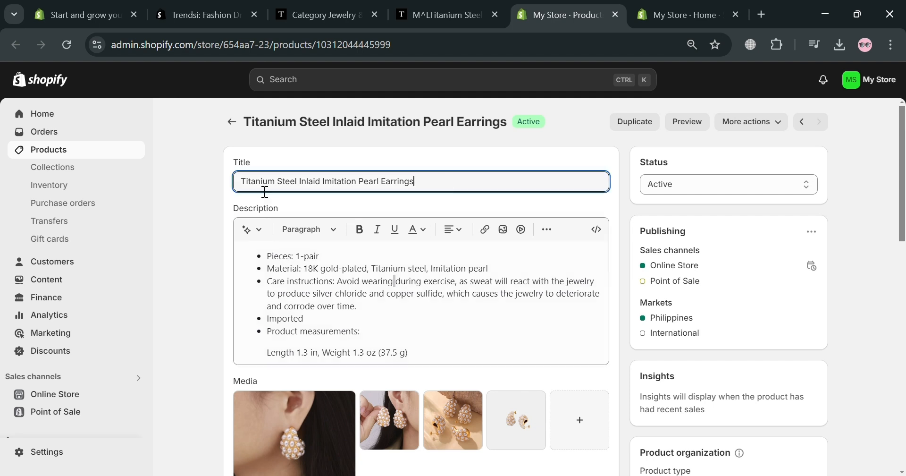
Step: Set the product category to Jewelry in Apparel & Accessories
scroll(447, 323, down, 5)
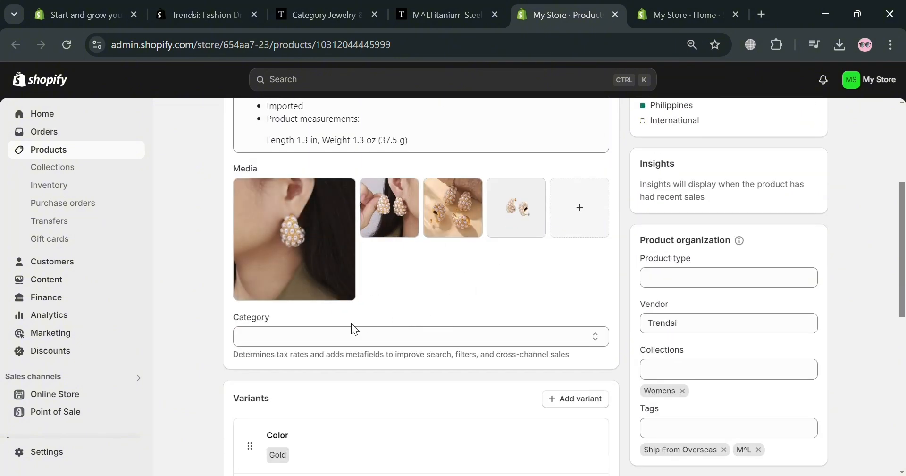
click(396, 345)
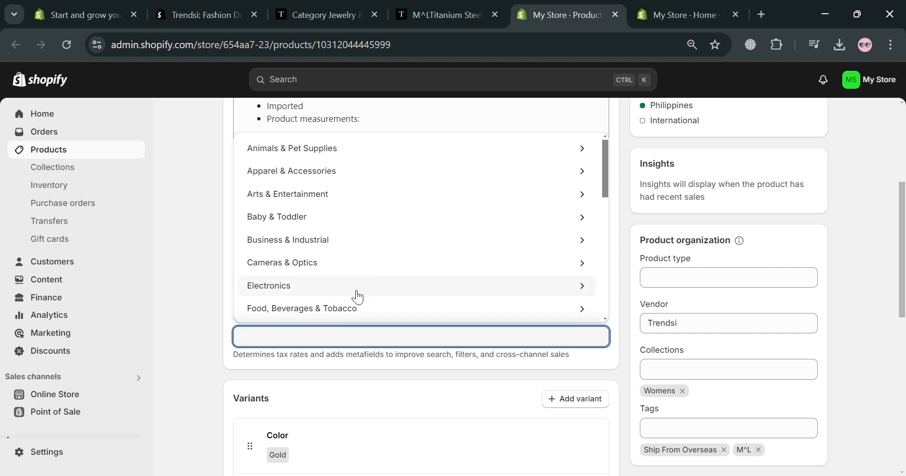
text(jew)
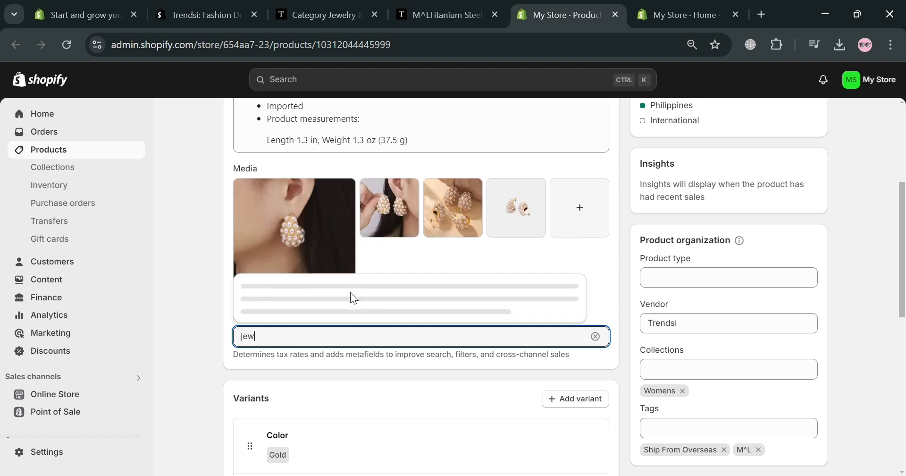
text(elry)
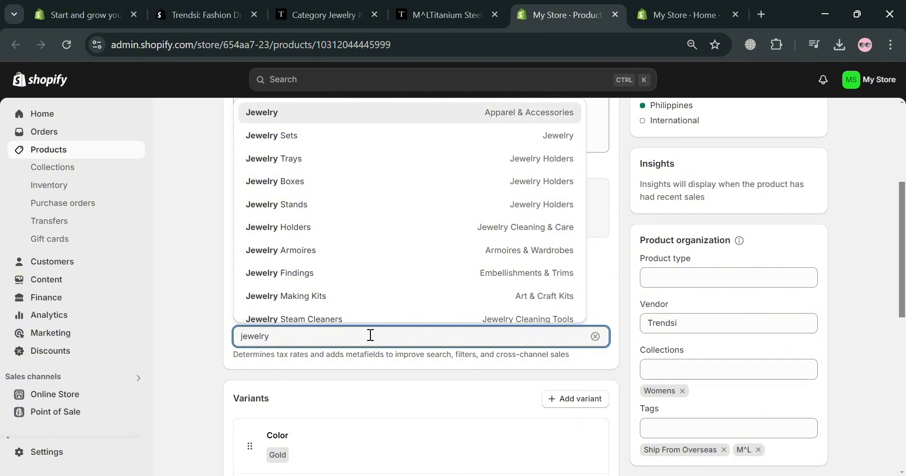
click(345, 120)
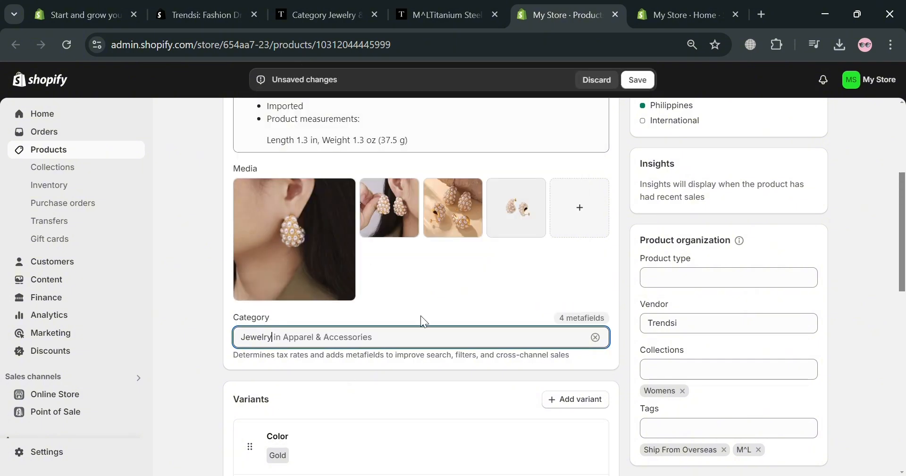
Step: Review the product's variants, price, category metafields and search engine listing
scroll(421, 315, down, 5)
scroll(329, 311, down, 2)
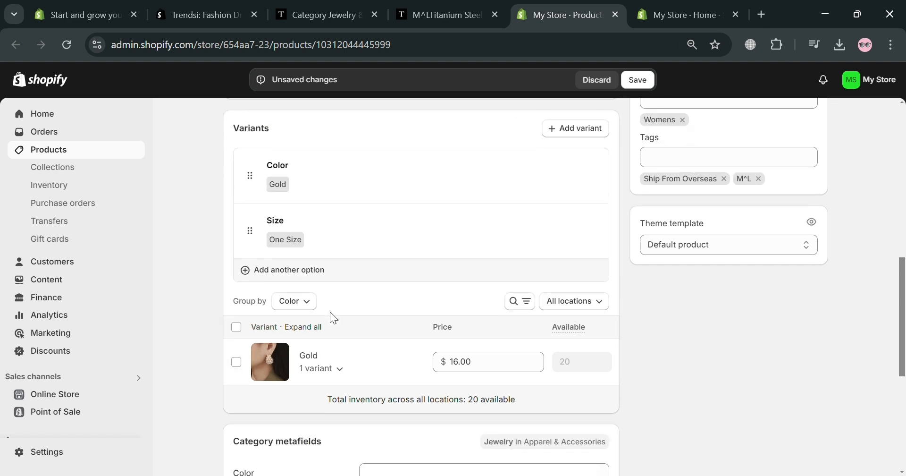
scroll(405, 264, down, 2)
scroll(508, 290, down, 2)
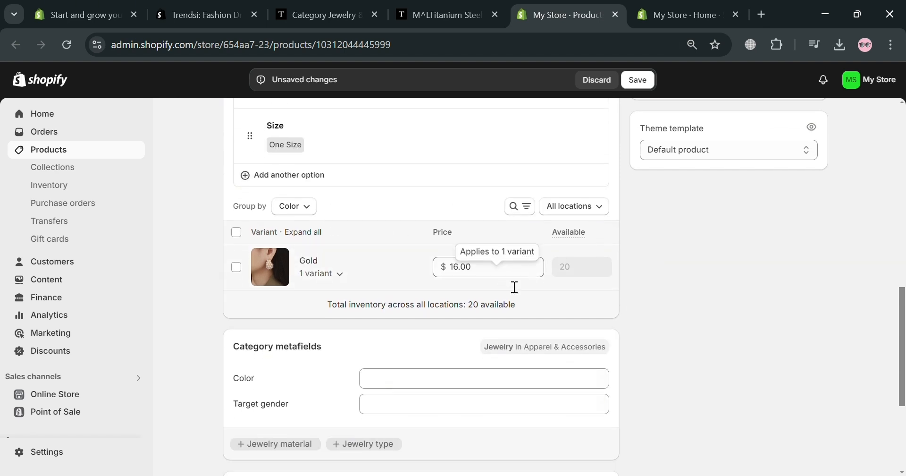
scroll(460, 330, down, 3)
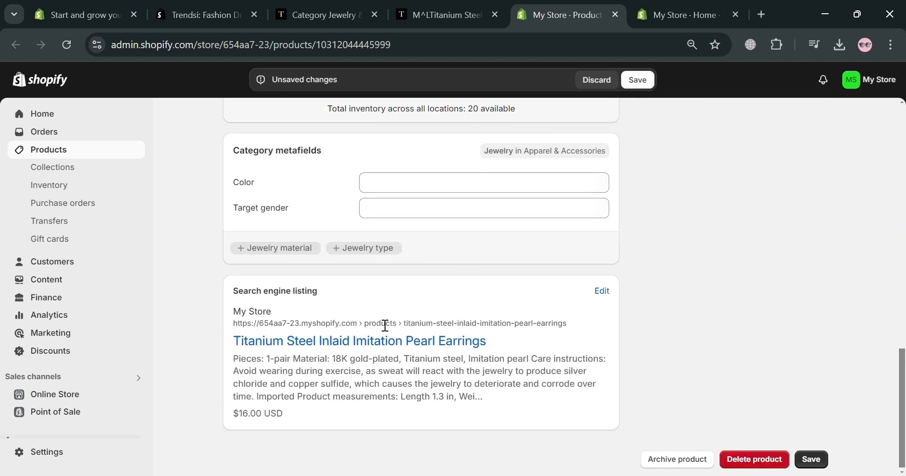
scroll(611, 369, up, 6)
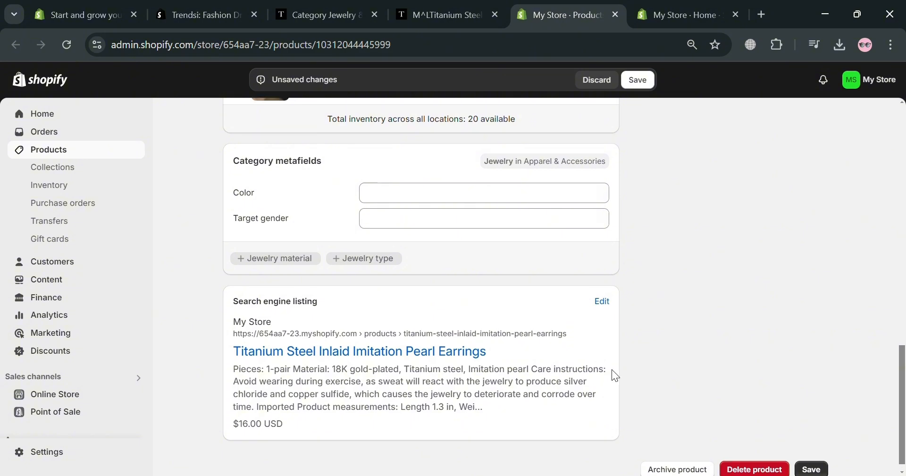
Step: Add the tag Jewelry to the earrings product
scroll(624, 338, up, 3)
click(699, 290)
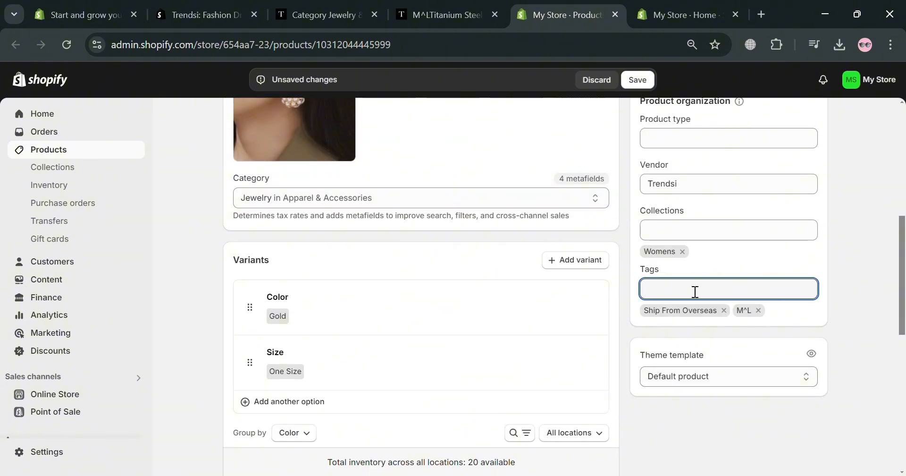
text(Je)
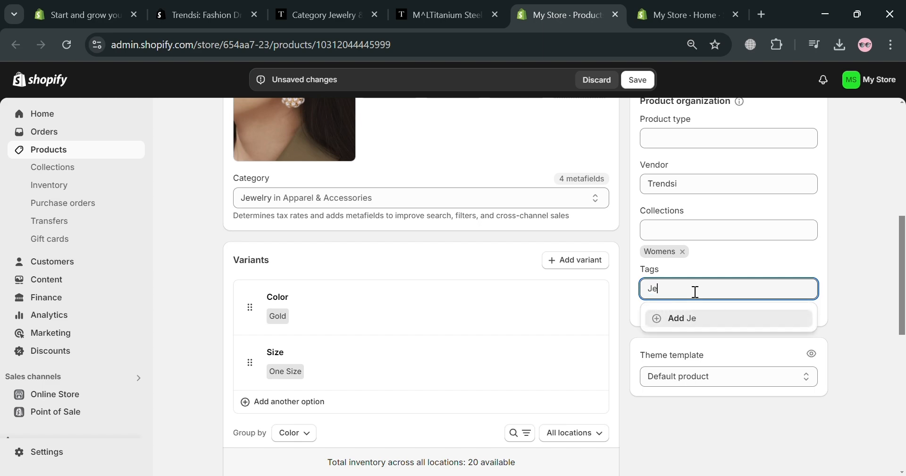
text(welry)
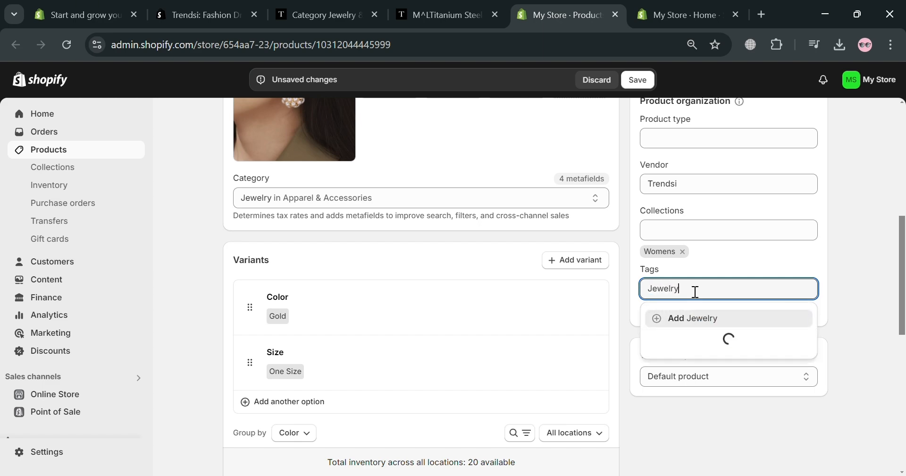
click(703, 317)
Step: Add another tag for the earring type to the pearl earrings product and save the product
scroll(711, 299, up, 5)
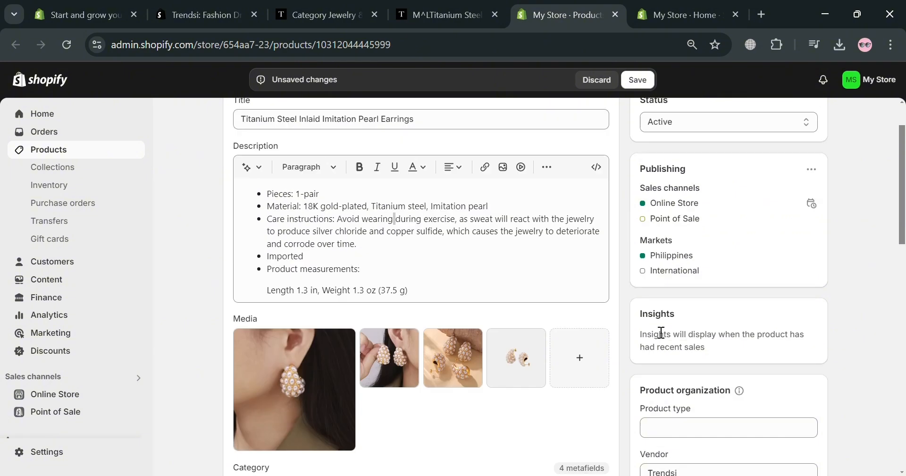
scroll(661, 332, down, 2)
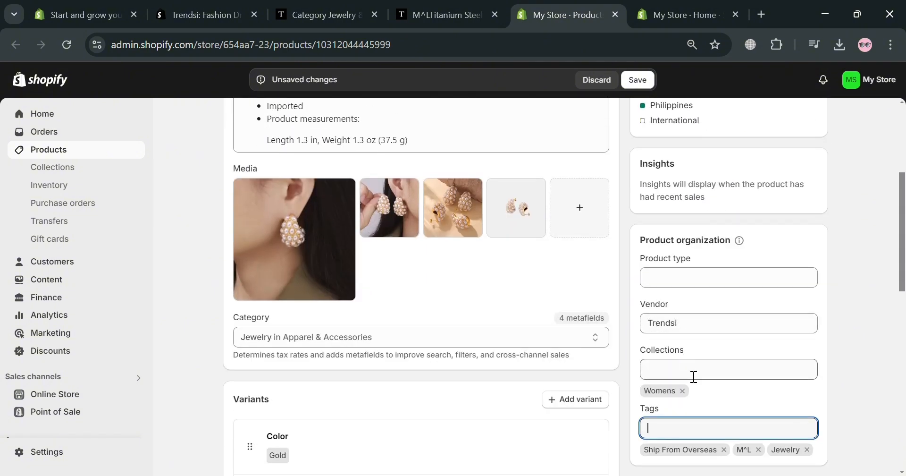
text(Eari)
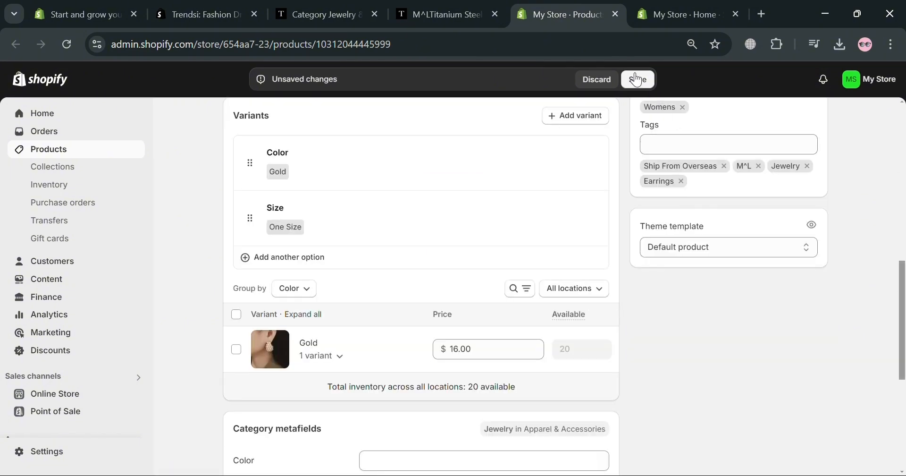
click(639, 79)
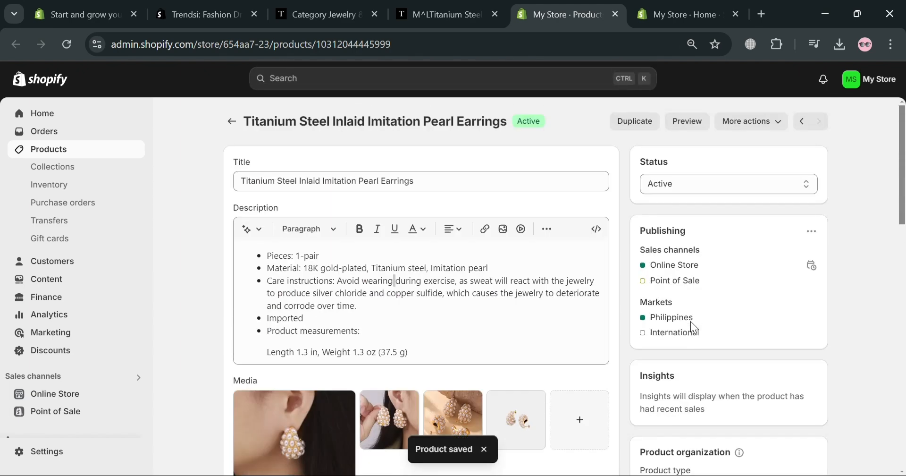
Step: Preview the pearl earrings in the online store and check the page's images, price and options
click(699, 131)
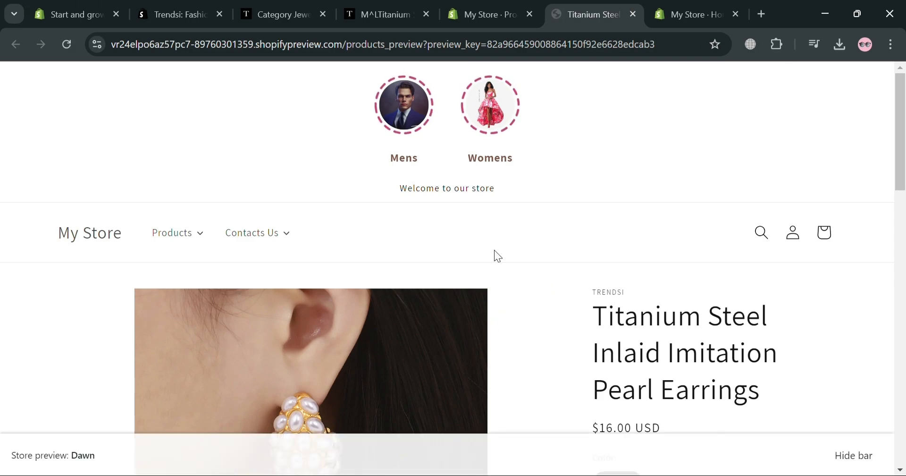
scroll(514, 354, down, 5)
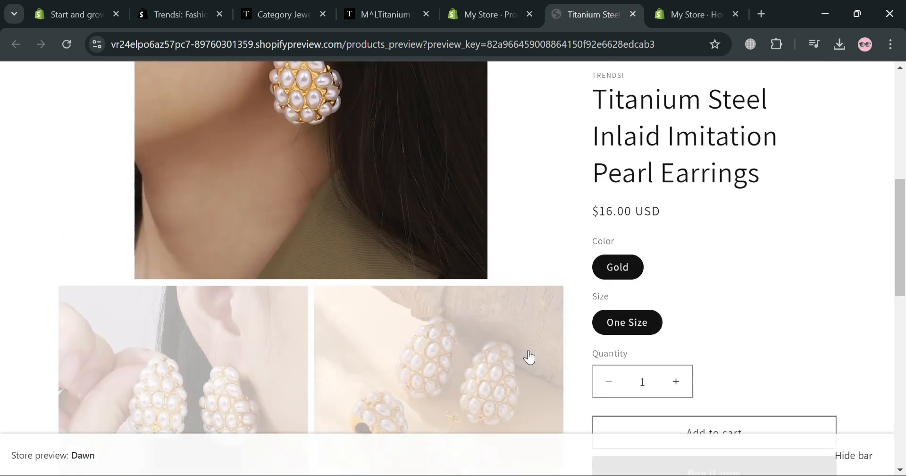
scroll(583, 328, down, 6)
scroll(583, 328, up, 6)
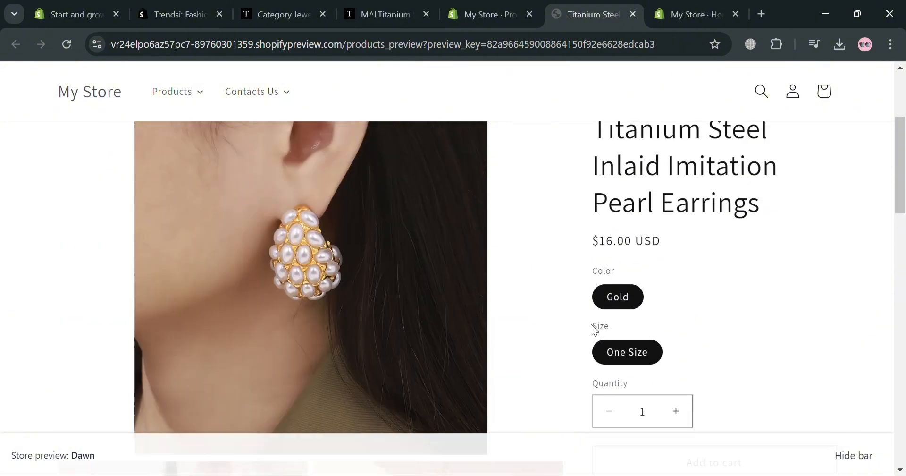
scroll(594, 329, up, 1)
Step: Browse the Womens collection in the store preview and open the Titanium Steel Inlaid Imitation Pearl Earrings
scroll(549, 179, up, 3)
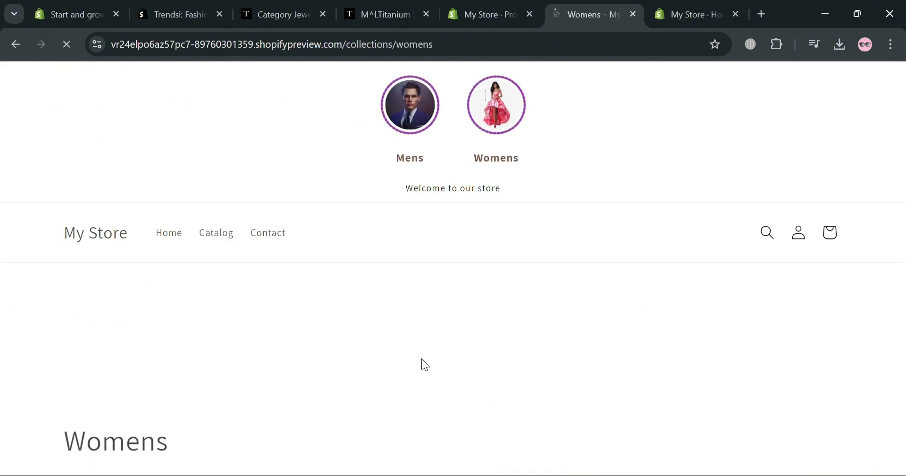
scroll(421, 358, down, 7)
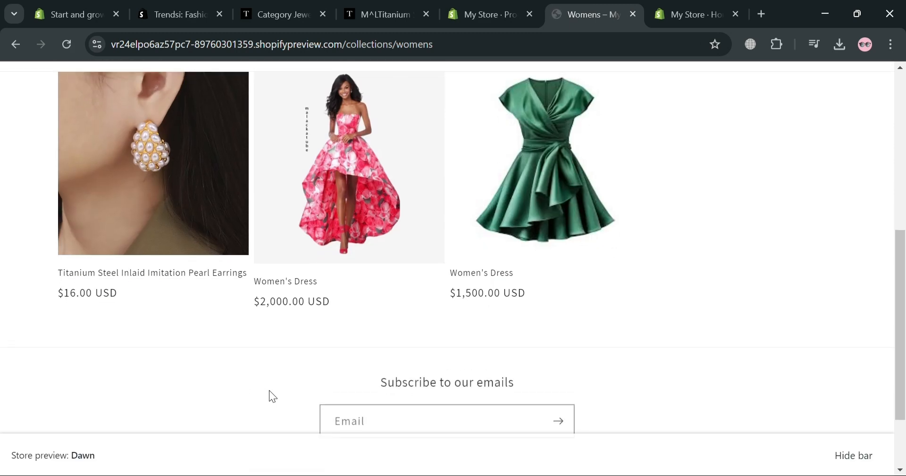
scroll(269, 390, up, 4)
scroll(187, 362, down, 3)
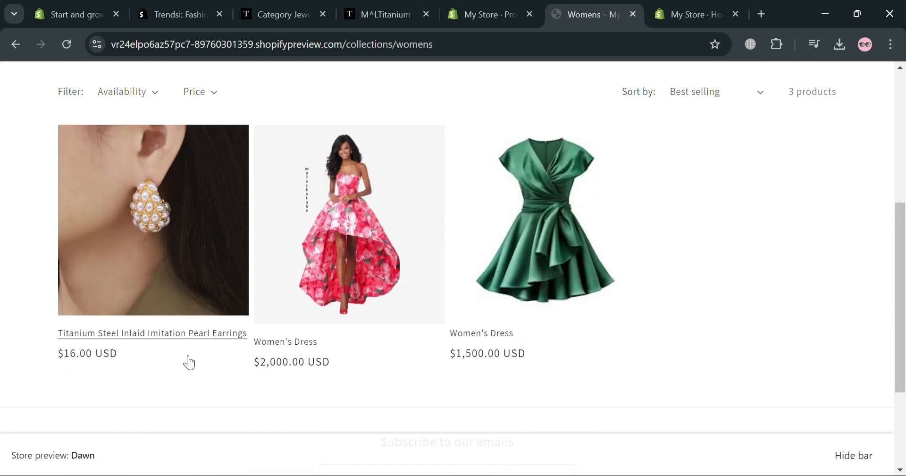
click(173, 268)
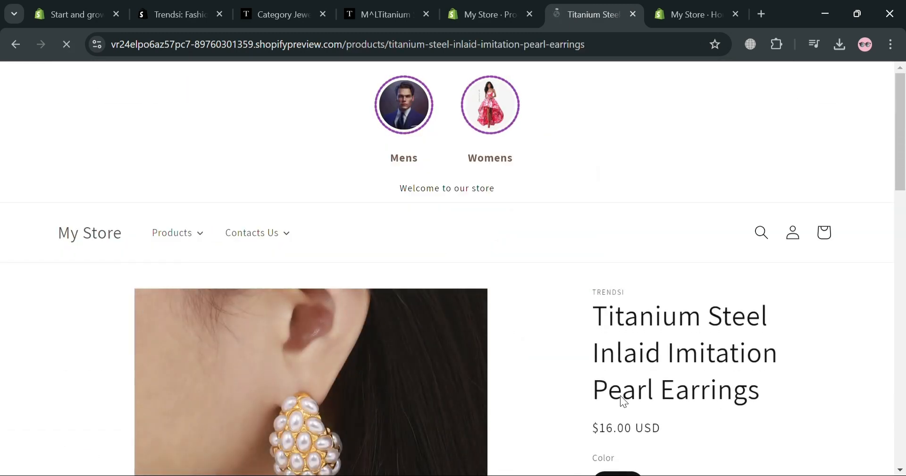
Step: Review the earrings' storefront page, including its photos, purchase options, description and related products
scroll(621, 398, down, 4)
scroll(555, 327, down, 4)
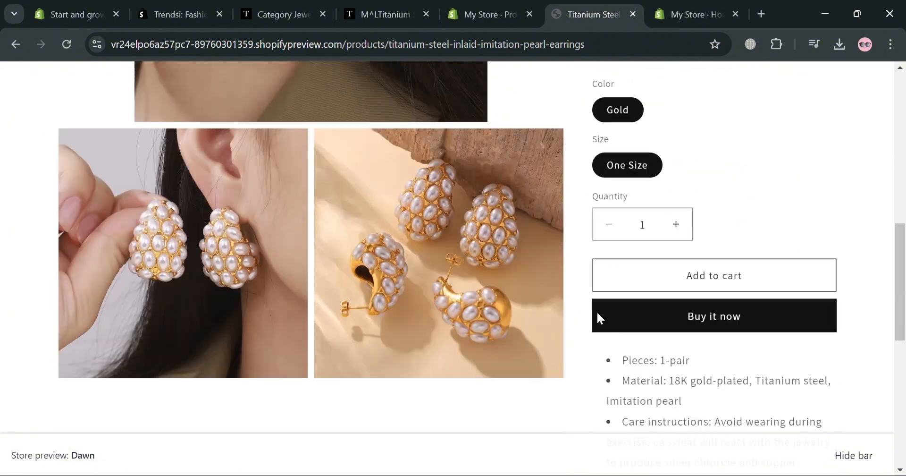
scroll(699, 352, down, 13)
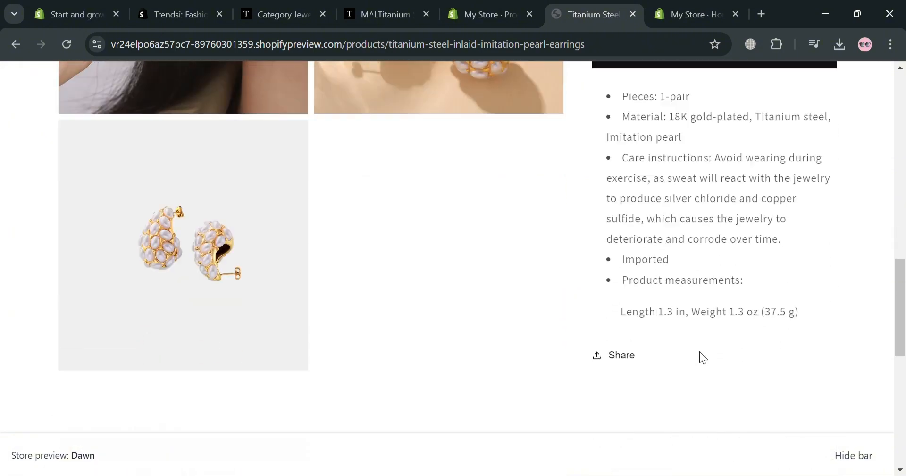
scroll(696, 351, down, 1)
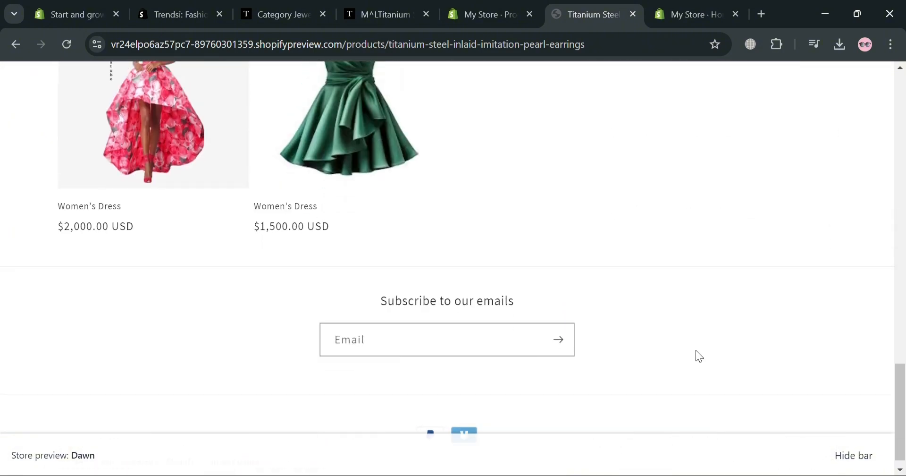
scroll(696, 348, up, 15)
scroll(677, 349, up, 5)
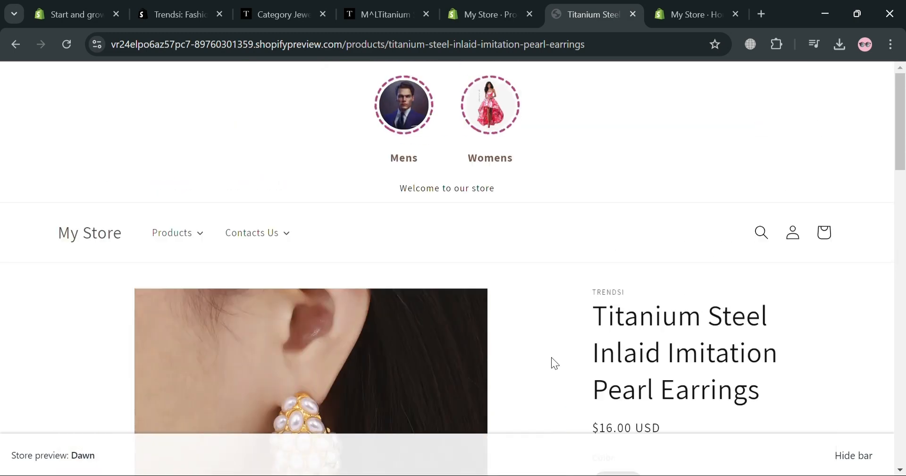
Step: Return to the Trendsi jewelry catalogue, close the earrings page and open the 3 Carat Moissanite 925 Sterling Silver Ring
click(405, 6)
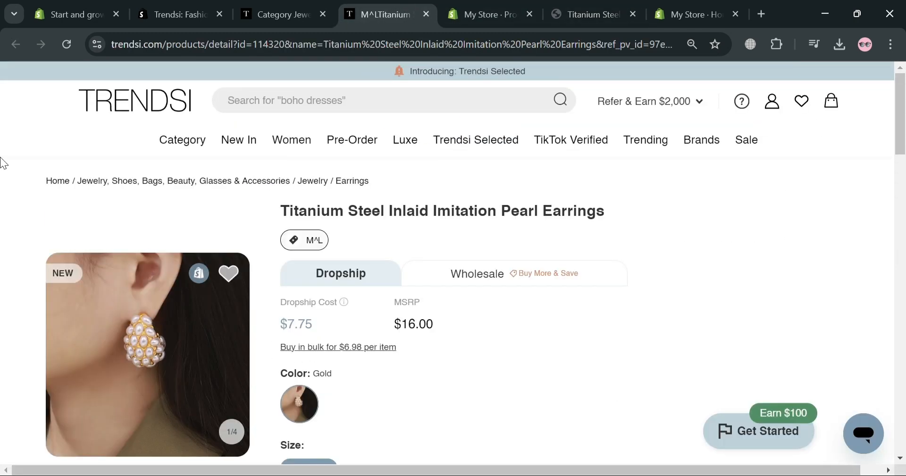
click(283, 10)
click(426, 13)
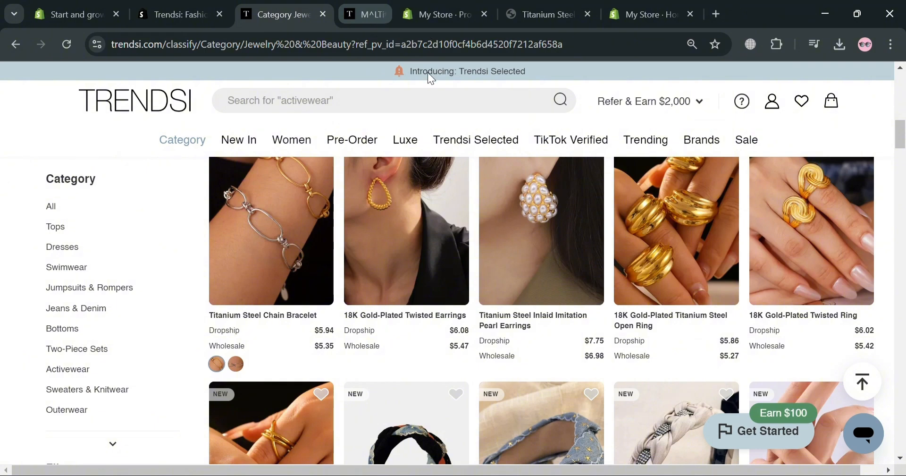
scroll(415, 396, up, 8)
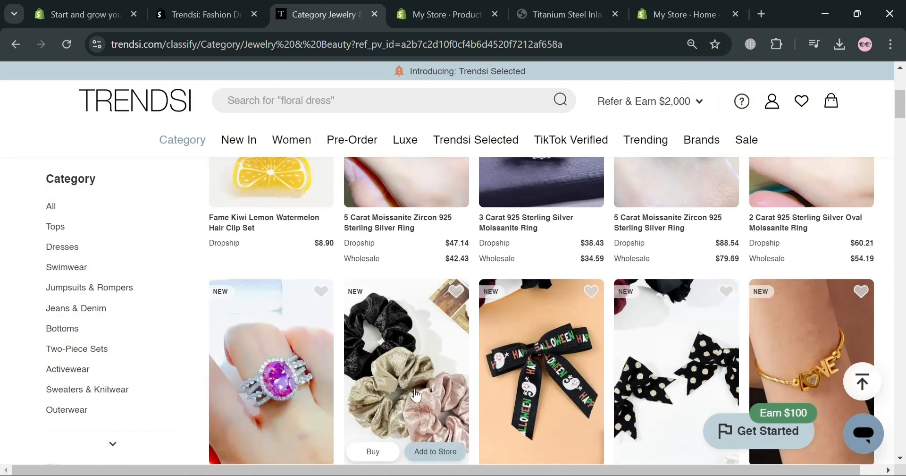
scroll(338, 389, up, 5)
scroll(324, 394, down, 6)
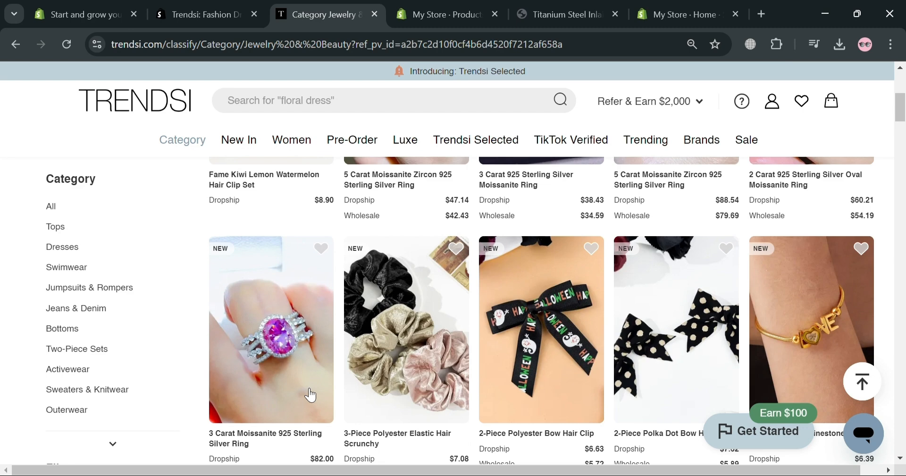
click(267, 361)
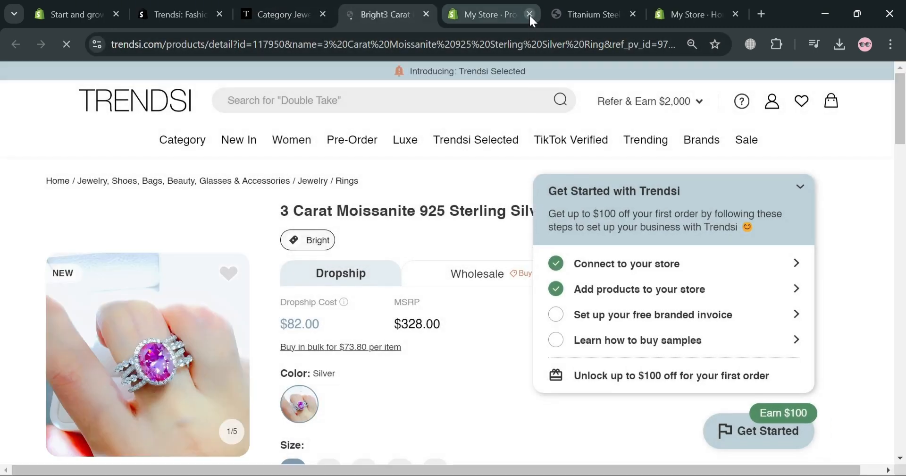
Step: Close the earrings' Shopify admin page, collapse the Get Started with Trendsi guide and review the ring's sizes, quantity and shipping details
click(530, 14)
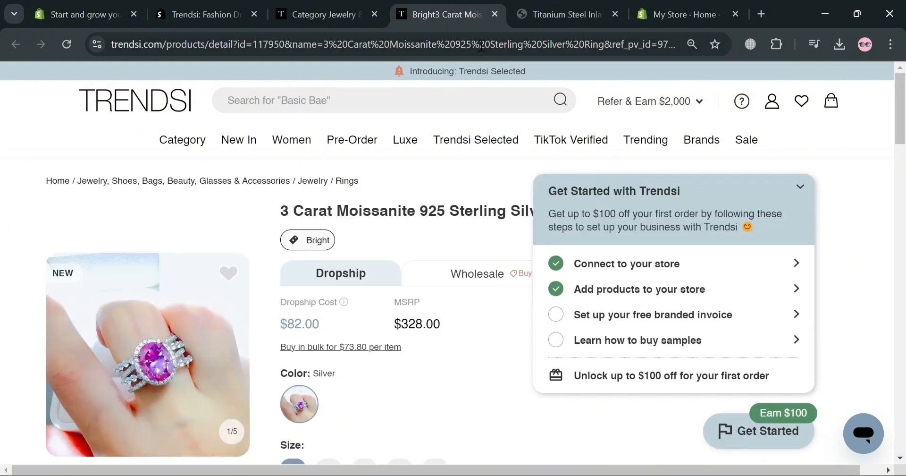
scroll(653, 340, down, 1)
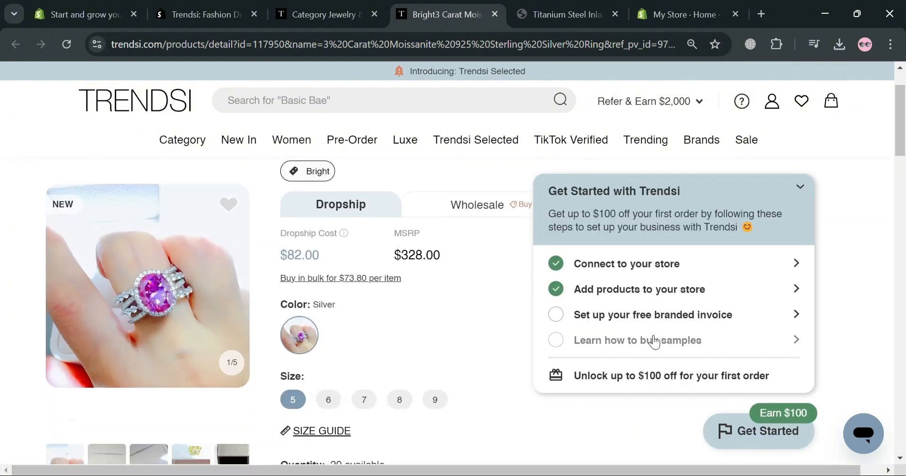
click(799, 188)
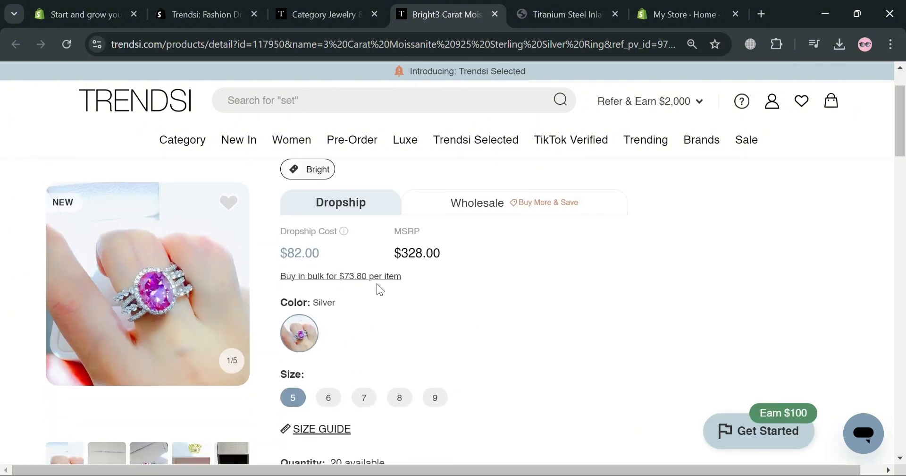
scroll(389, 307, down, 1)
scroll(373, 321, down, 2)
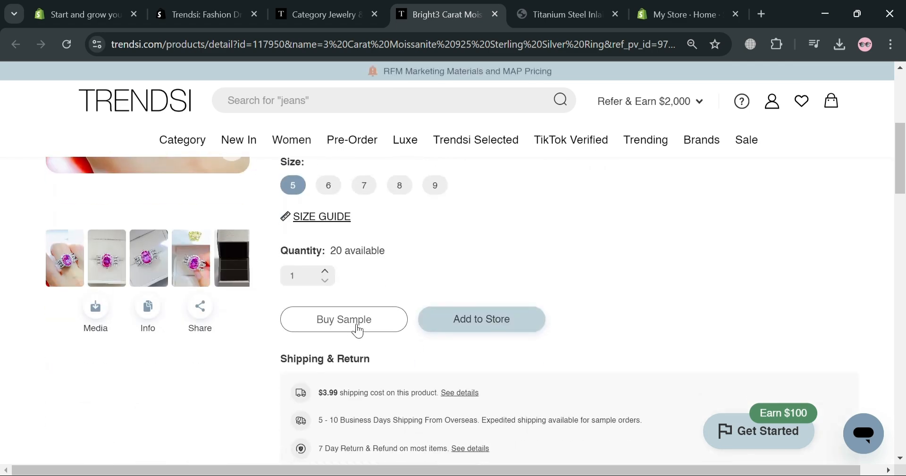
scroll(364, 354, up, 2)
scroll(372, 357, down, 1)
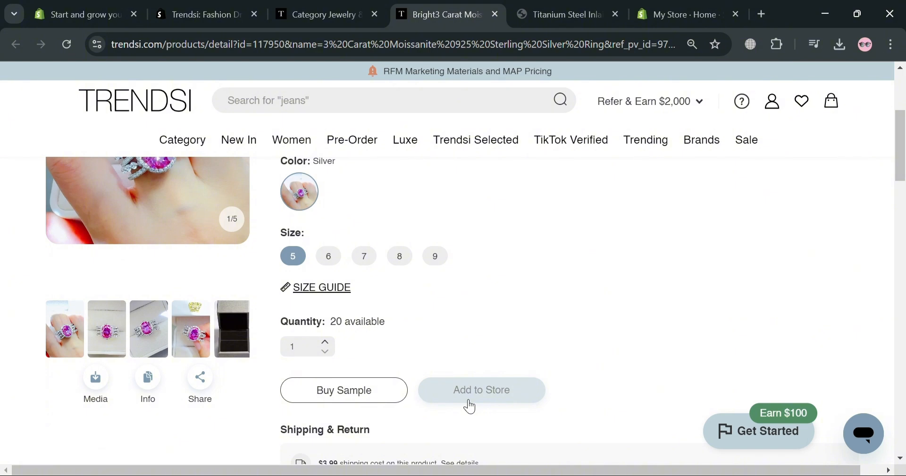
Step: Add the ring to My Store in the Womens Shopify collection and view the added product on Shopify
click(471, 396)
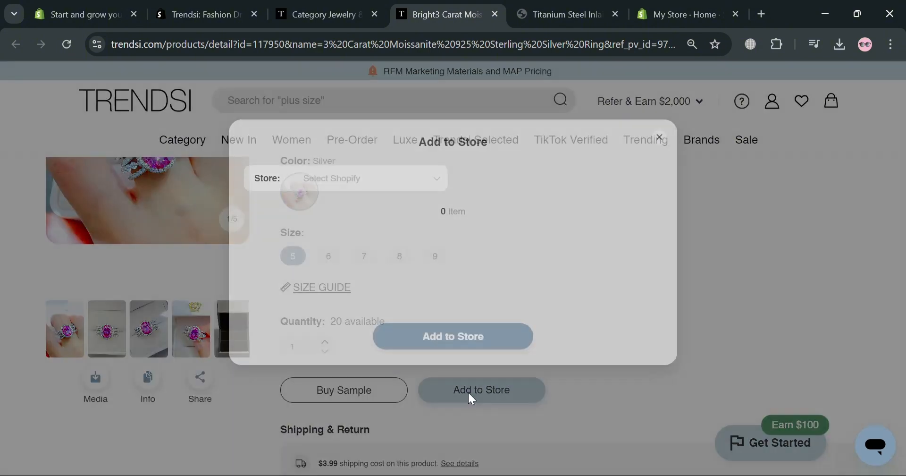
click(619, 188)
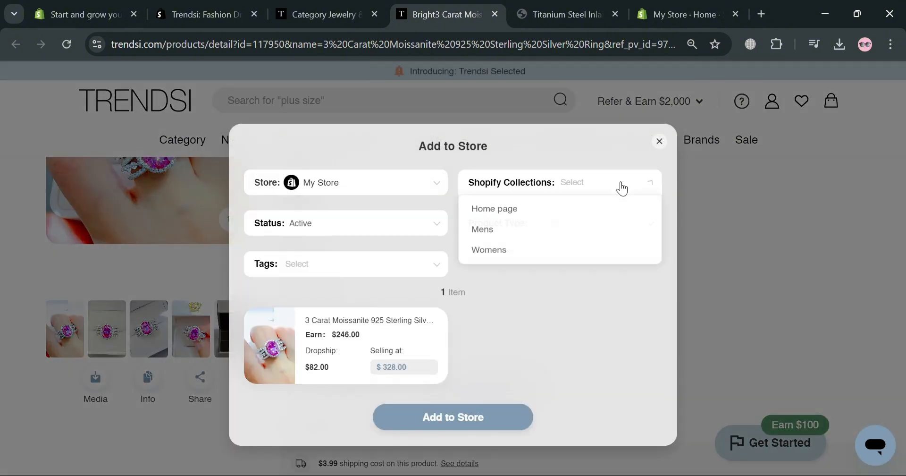
click(564, 253)
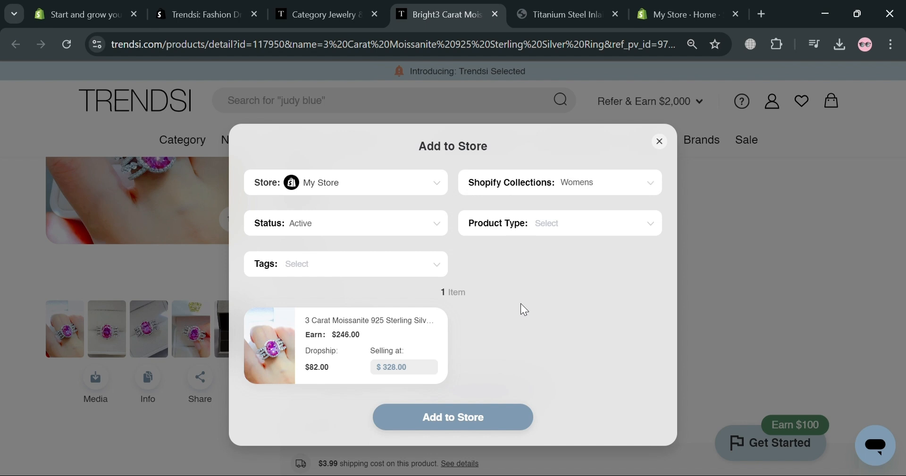
click(460, 403)
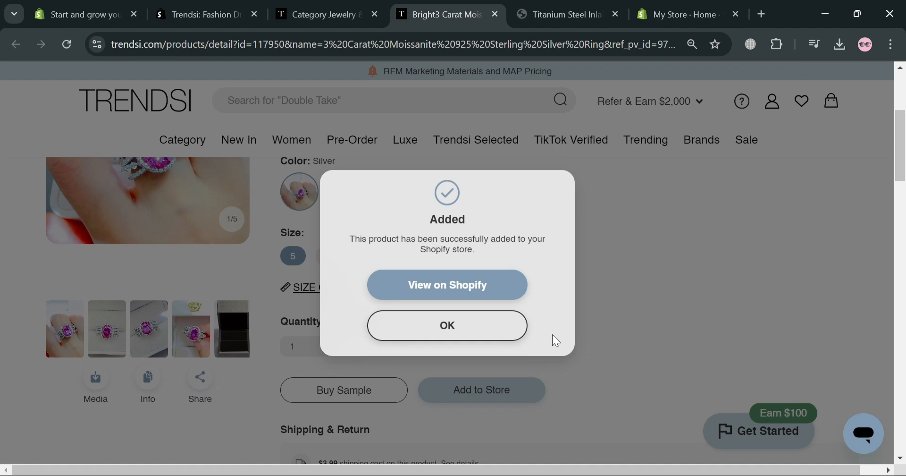
click(415, 285)
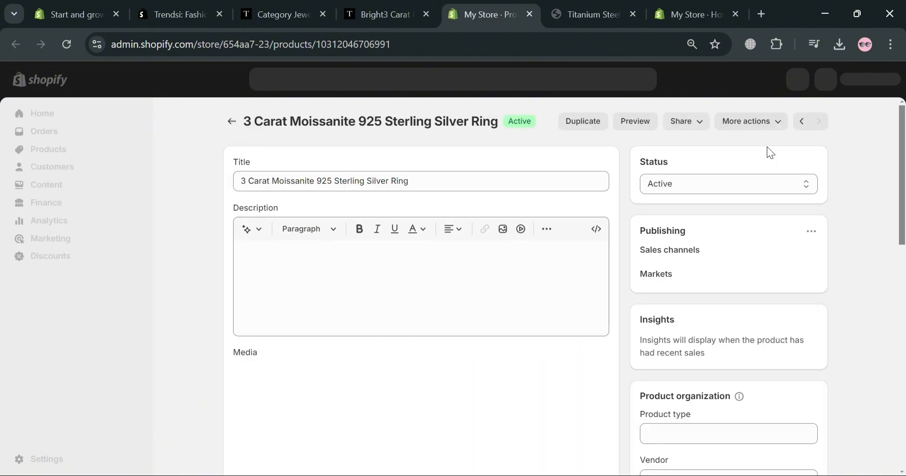
Step: Add the tag jewelry to the 3 Carat Moissanite ring product and save the product
scroll(491, 248, down, 8)
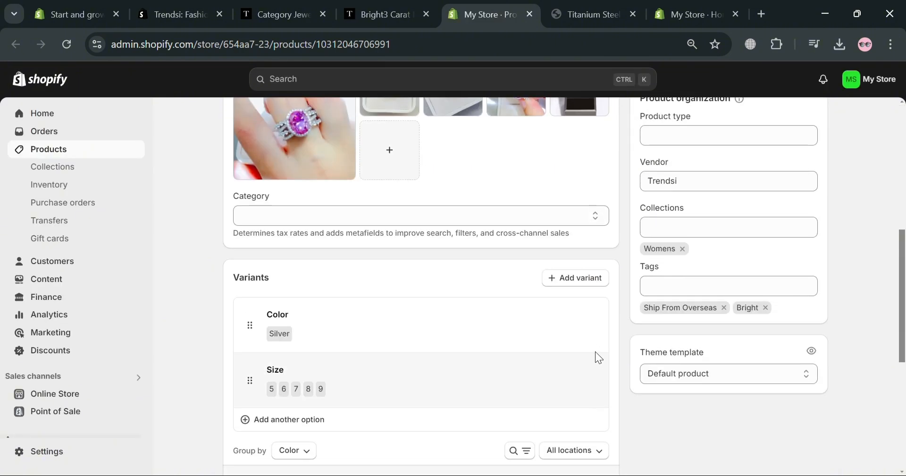
click(702, 295)
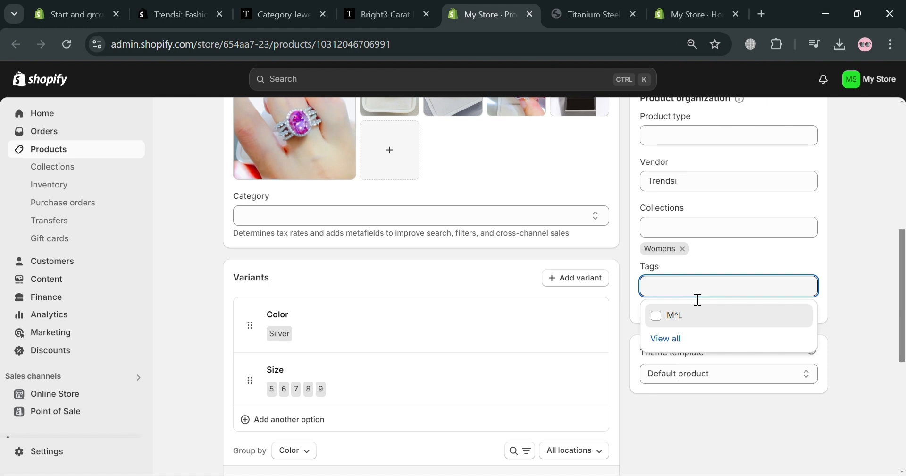
text(jewe)
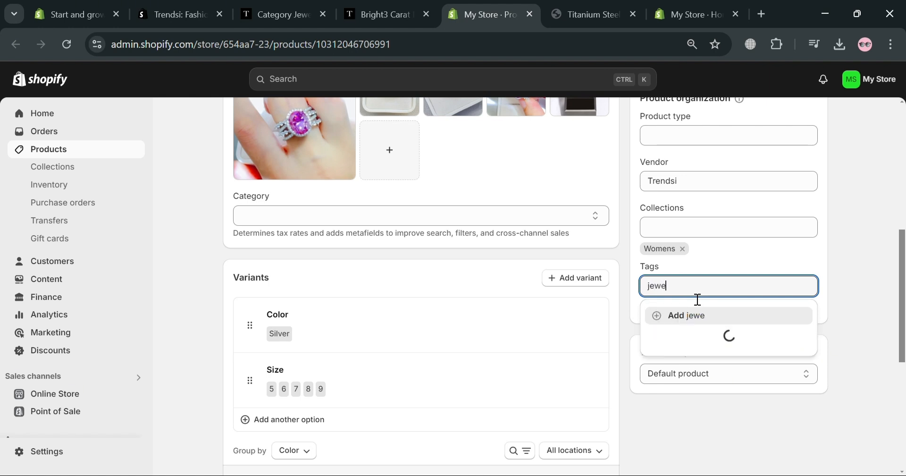
text(lry)
key(Return)
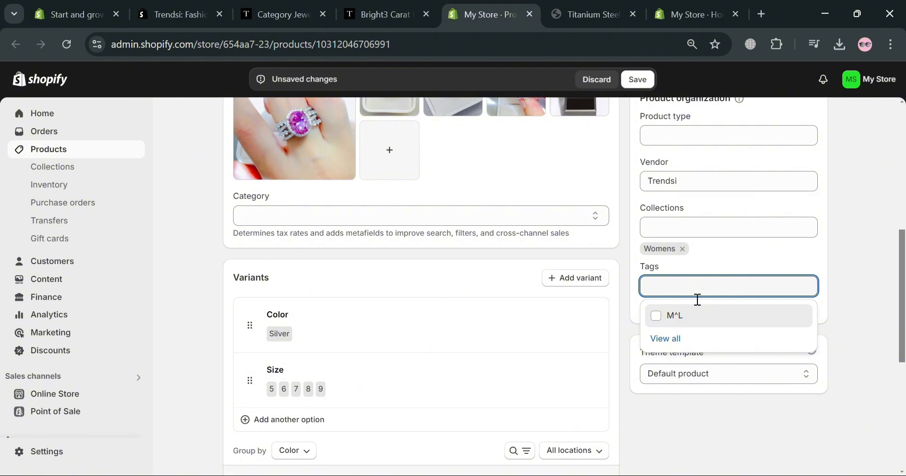
scroll(472, 467, up, 3)
scroll(462, 286, down, 6)
scroll(462, 287, up, 3)
click(640, 82)
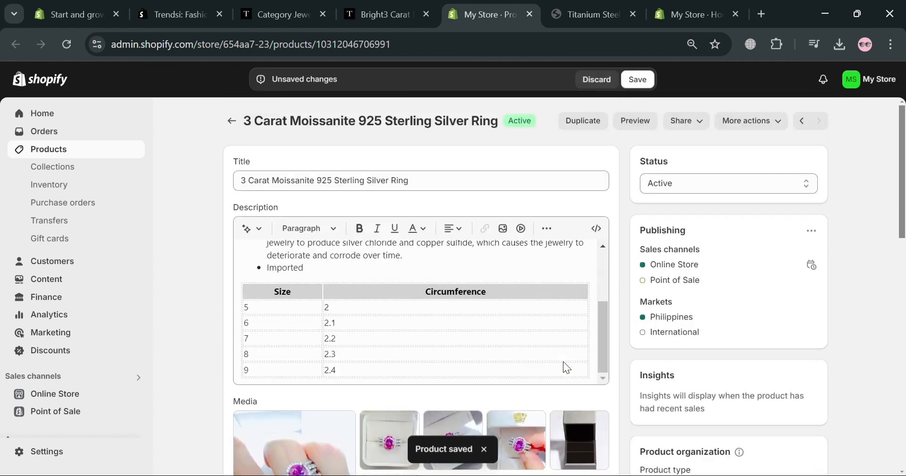
Step: Preview the ring's storefront page and review it, closing the old earrings preview and the extra My Store admin page
click(643, 124)
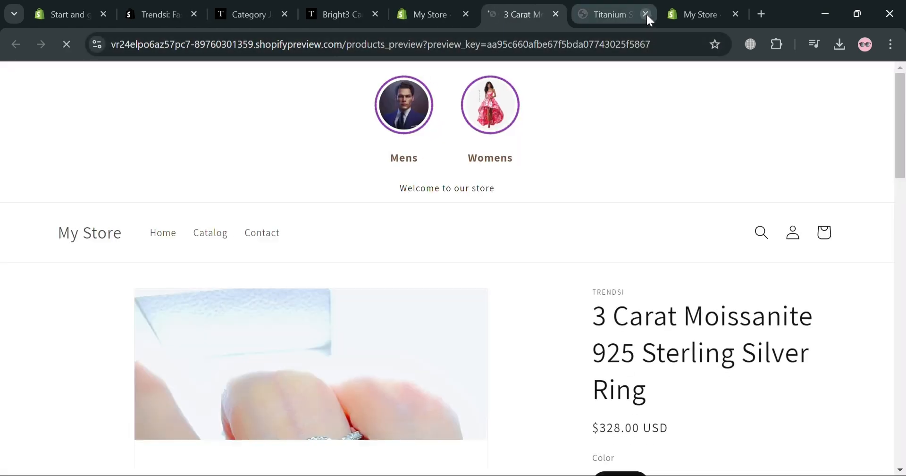
click(645, 15)
click(646, 14)
scroll(506, 353, down, 6)
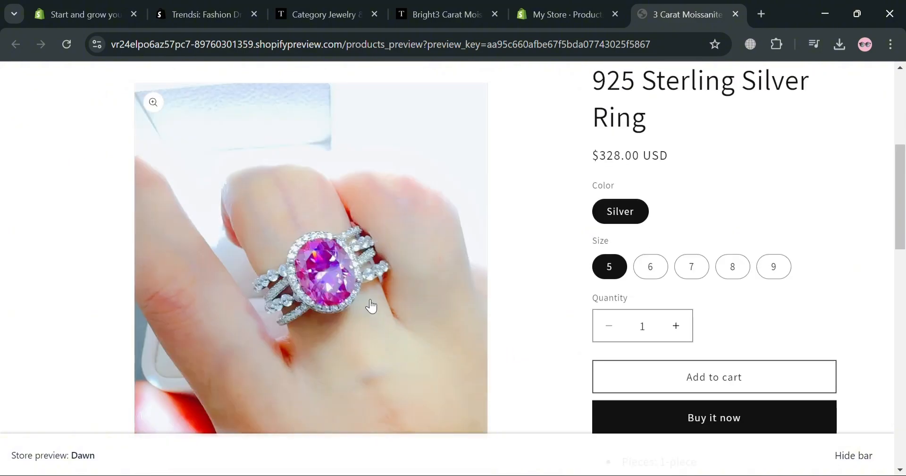
scroll(510, 356, down, 12)
scroll(522, 356, up, 10)
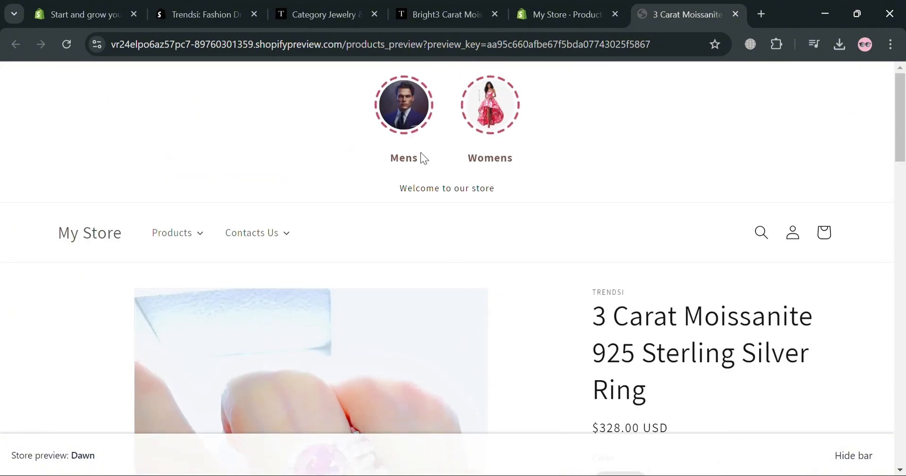
Step: Open the Womens collection in the storefront preview and examine its product listing
click(507, 108)
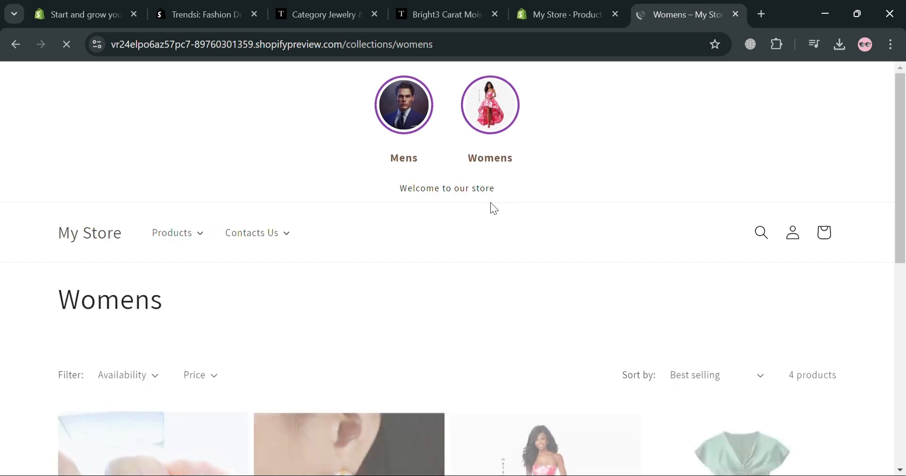
scroll(491, 203, down, 5)
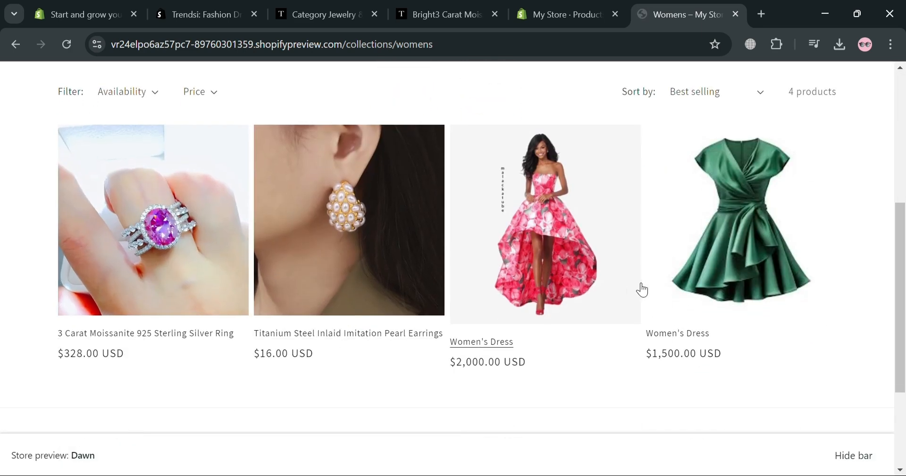
scroll(642, 289, up, 1)
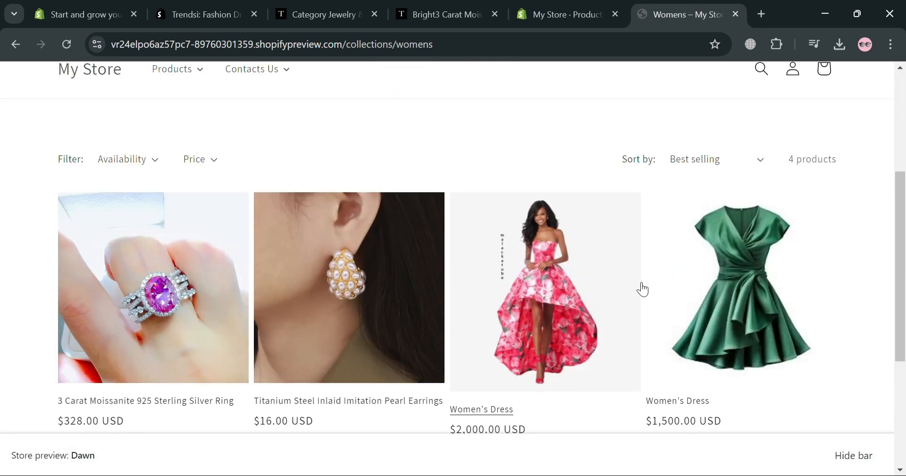